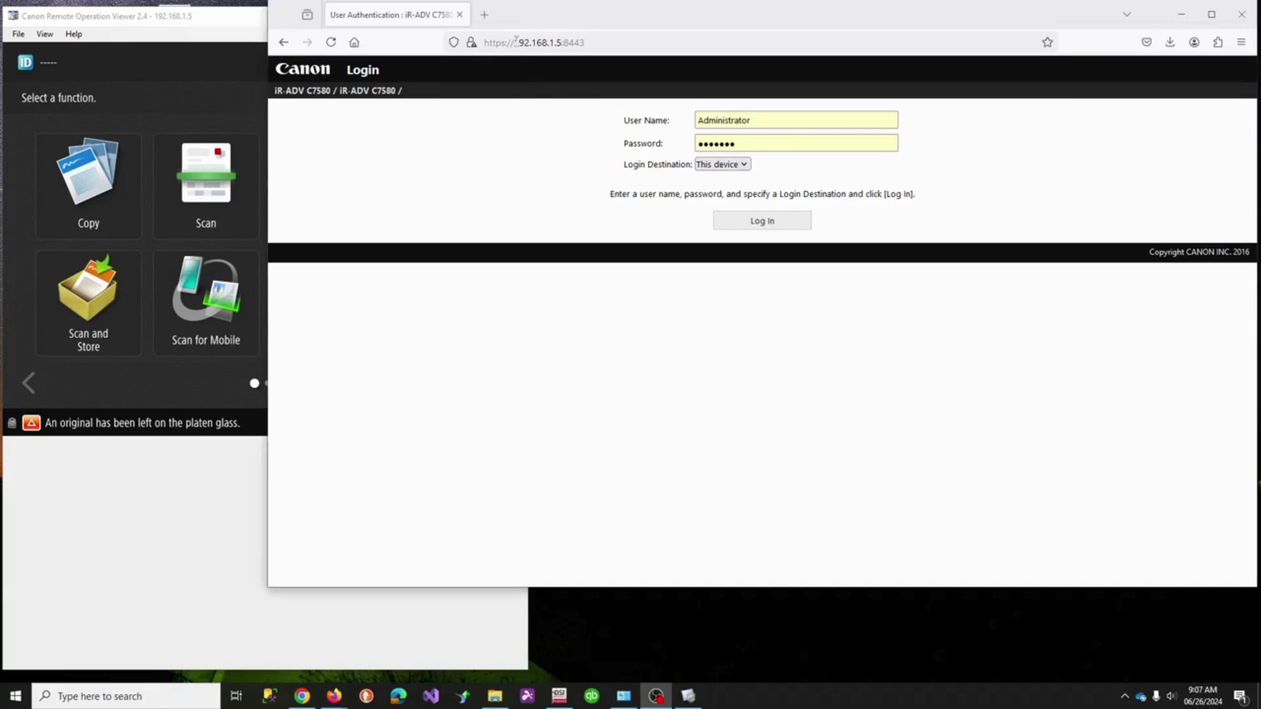
- Check the device address, then sign in to Remote UI as Administrator with the autofilled credentials
left_click_drag(516, 42, 554, 43)
left_click(558, 42)
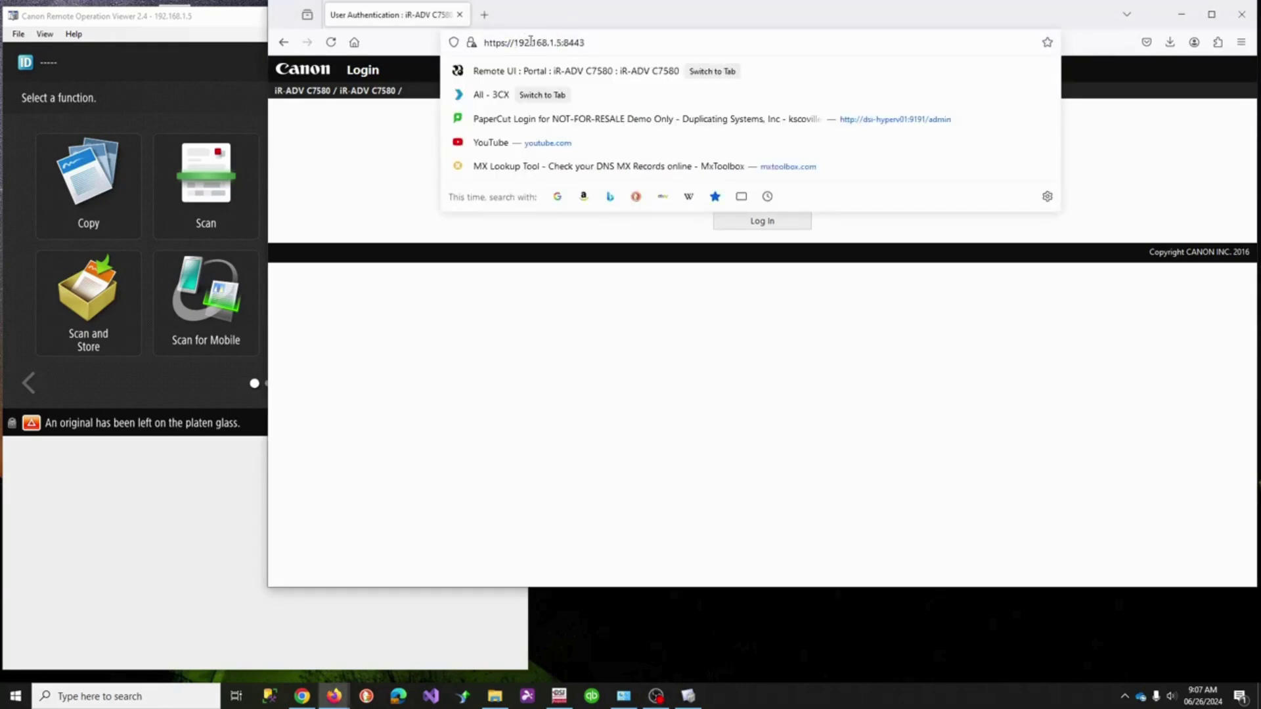
left_click(549, 282)
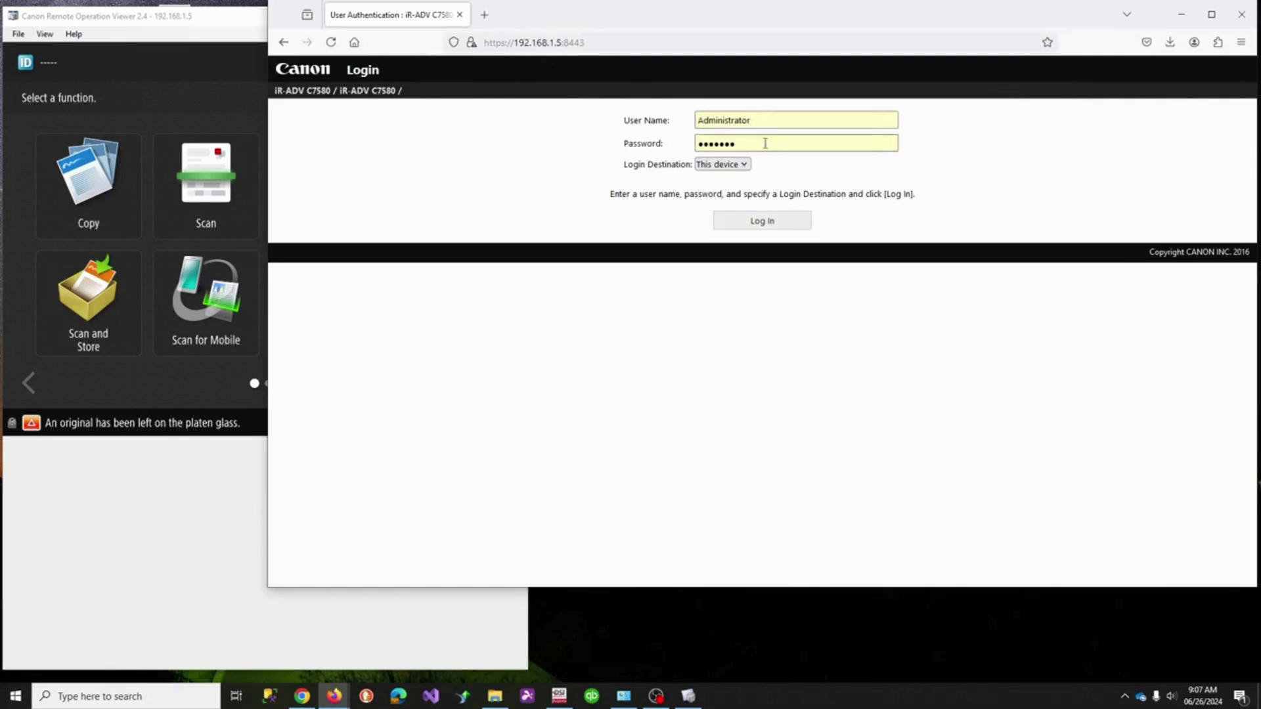
left_click(777, 224)
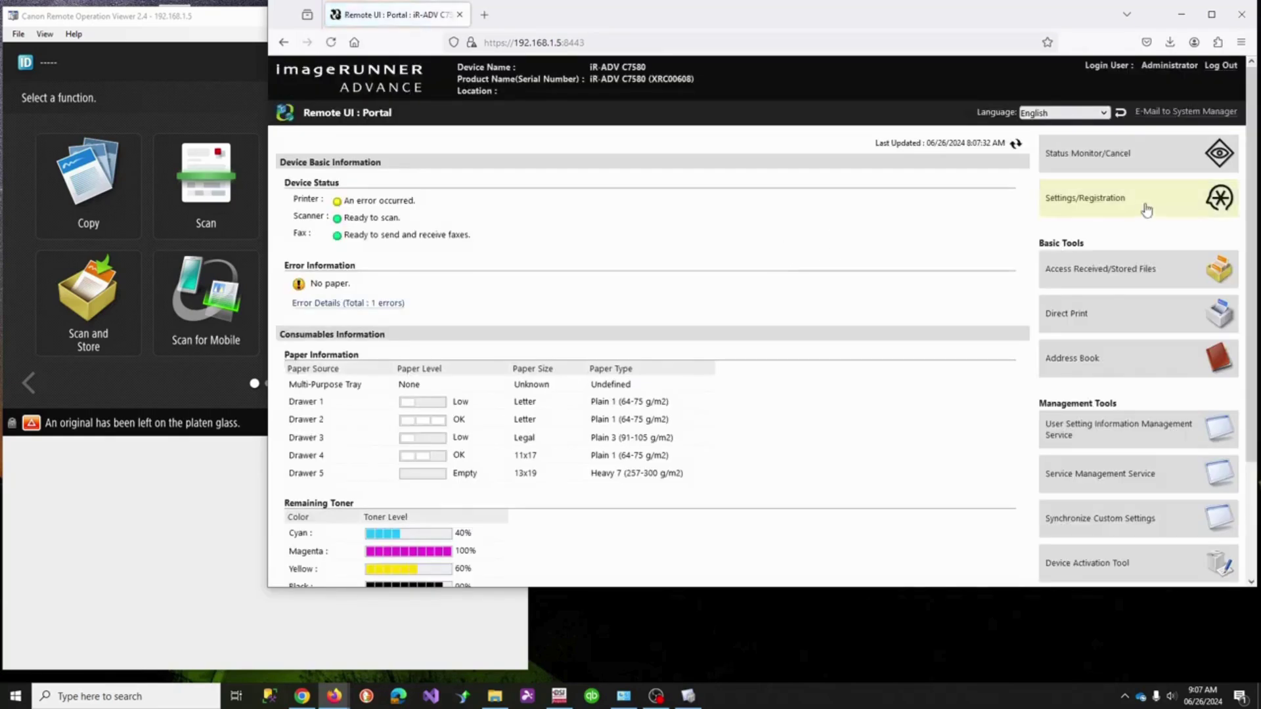
- In User Management > Department ID Management, check Enable and Allow Black & White Printer Jobs, then save
left_click(1101, 206)
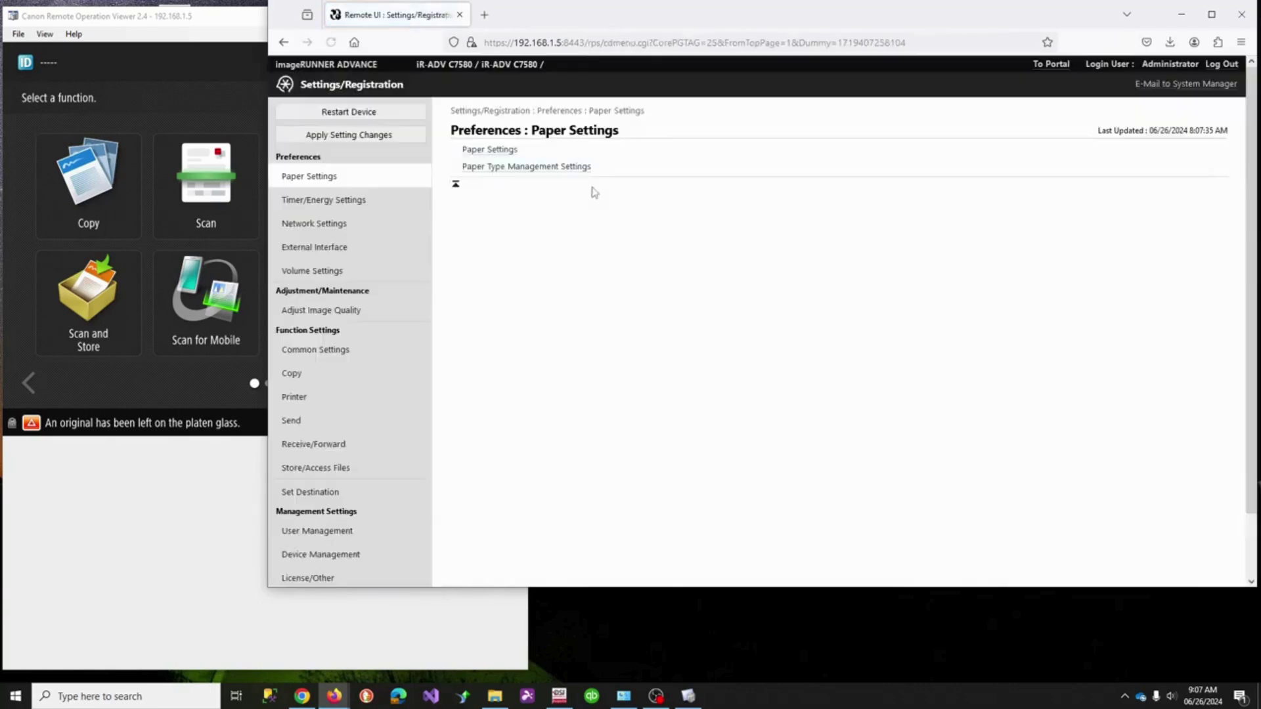
left_click(319, 532)
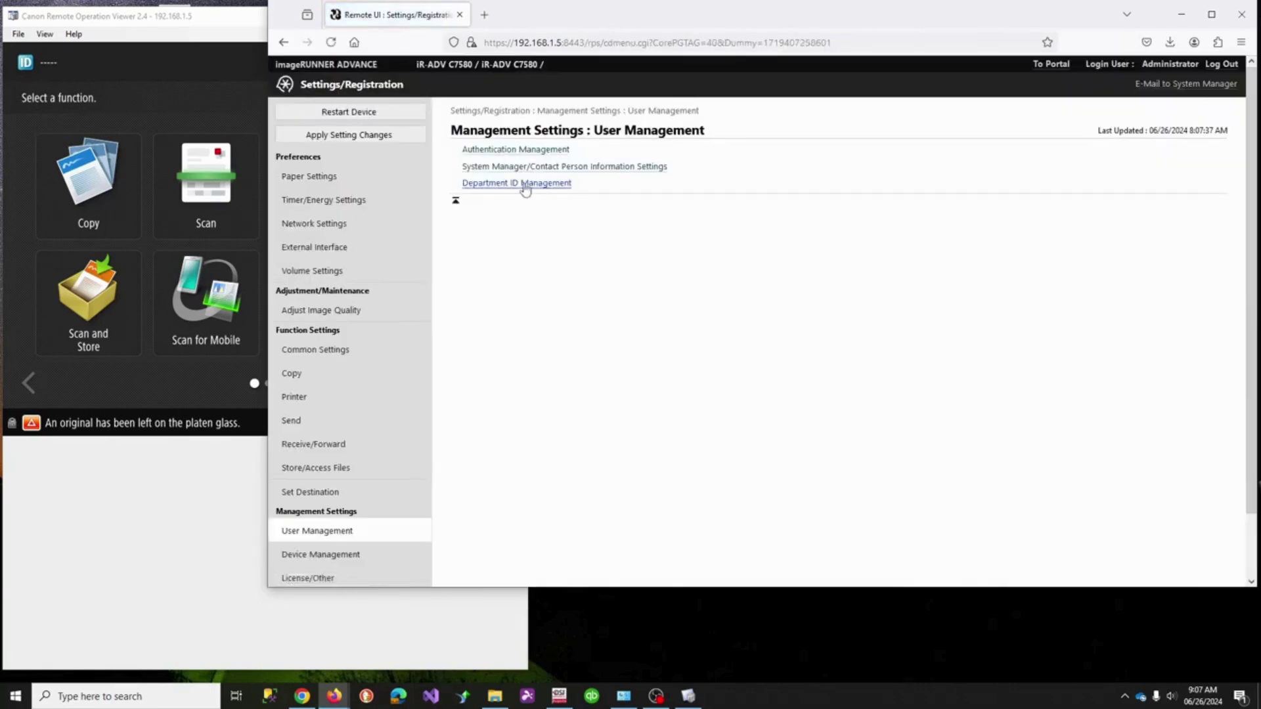
left_click(525, 187)
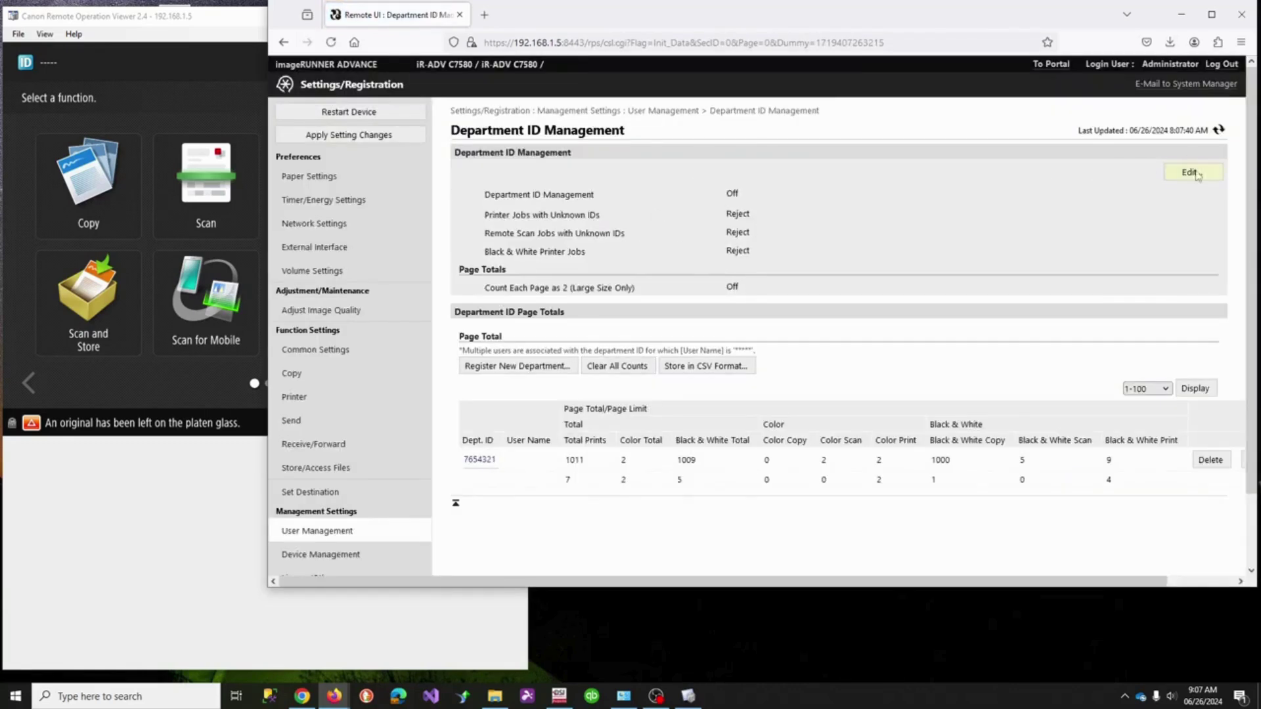
left_click(1191, 174)
left_click(472, 178)
left_click(473, 243)
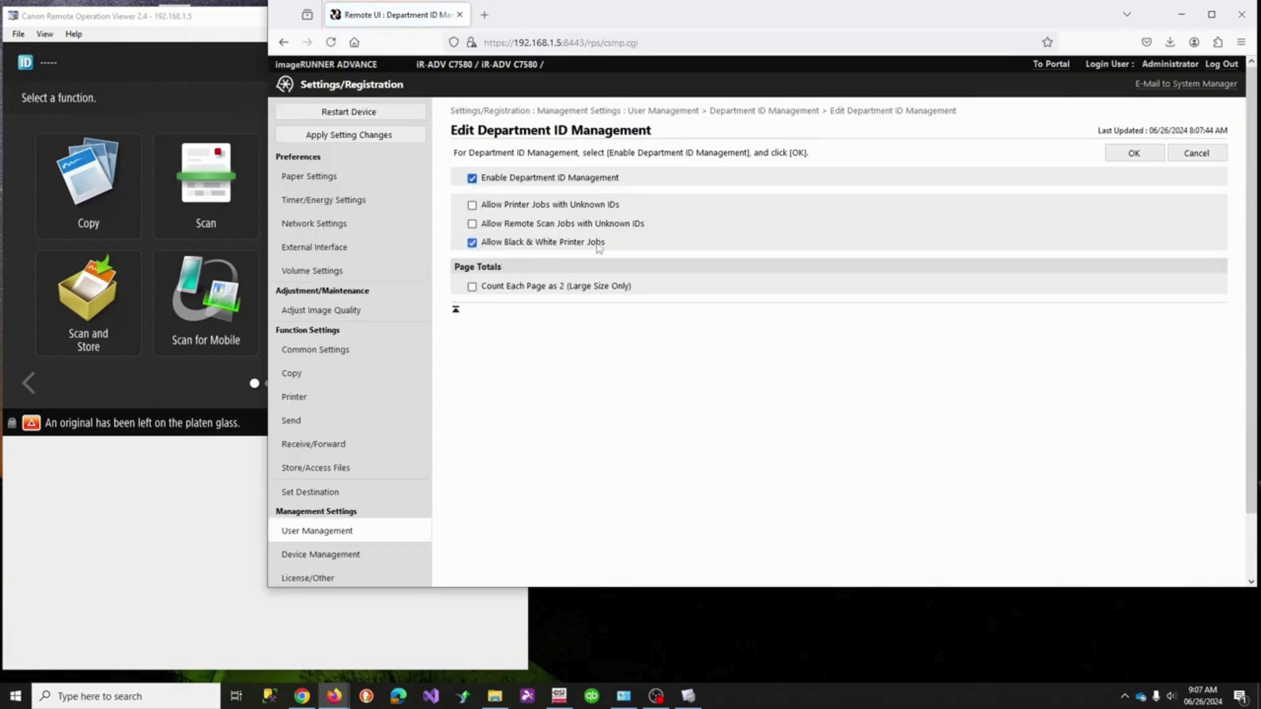
left_click(1134, 154)
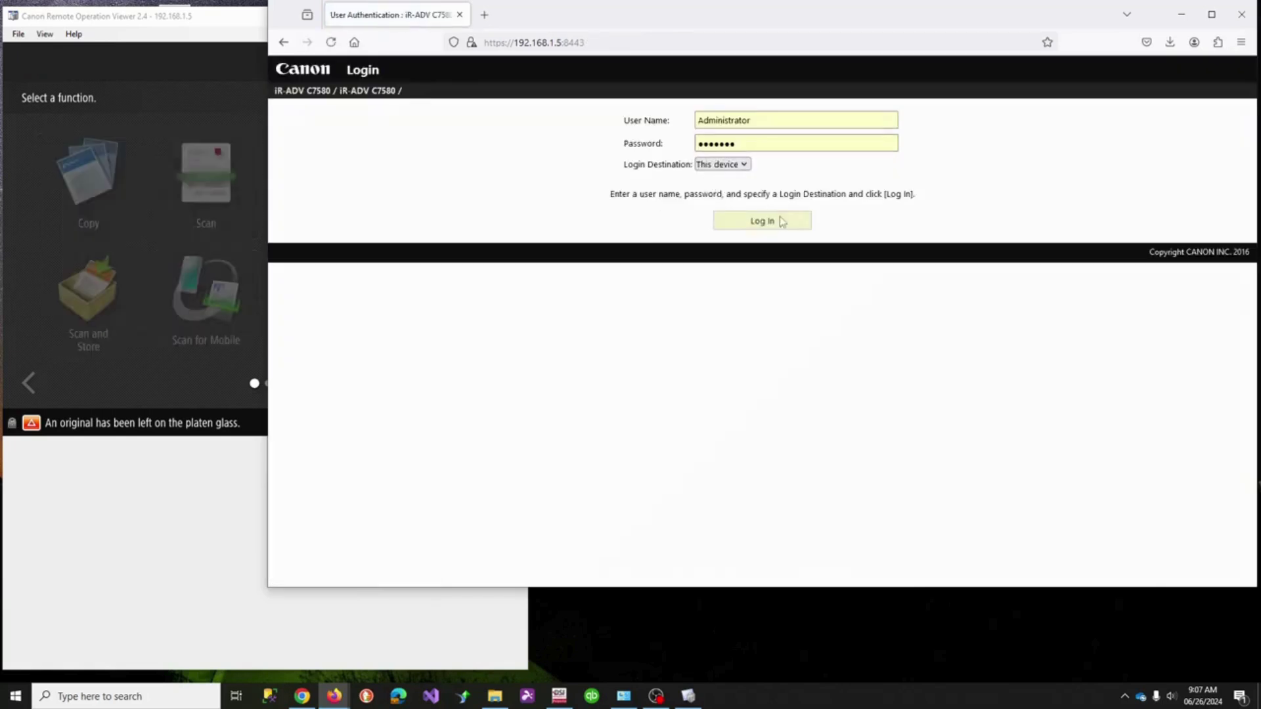
- Log back in as Administrator and go to User Management > Authentication Management
left_click(779, 219)
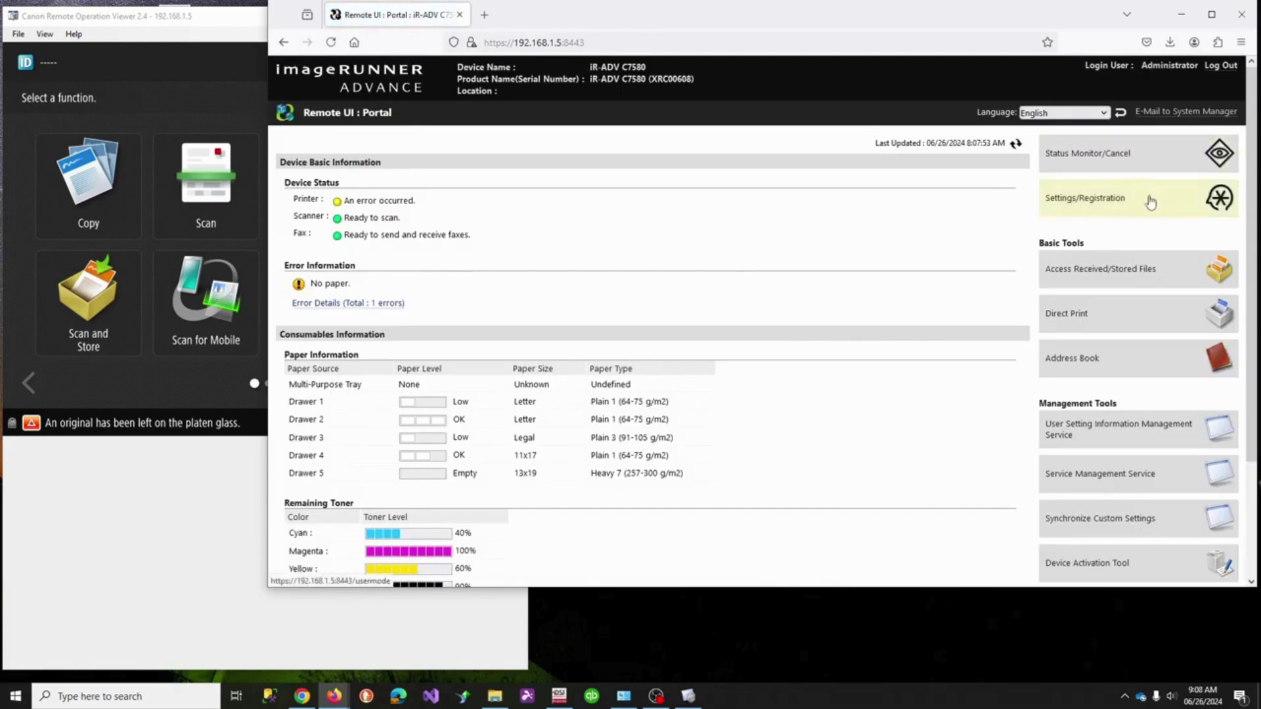
left_click(1109, 199)
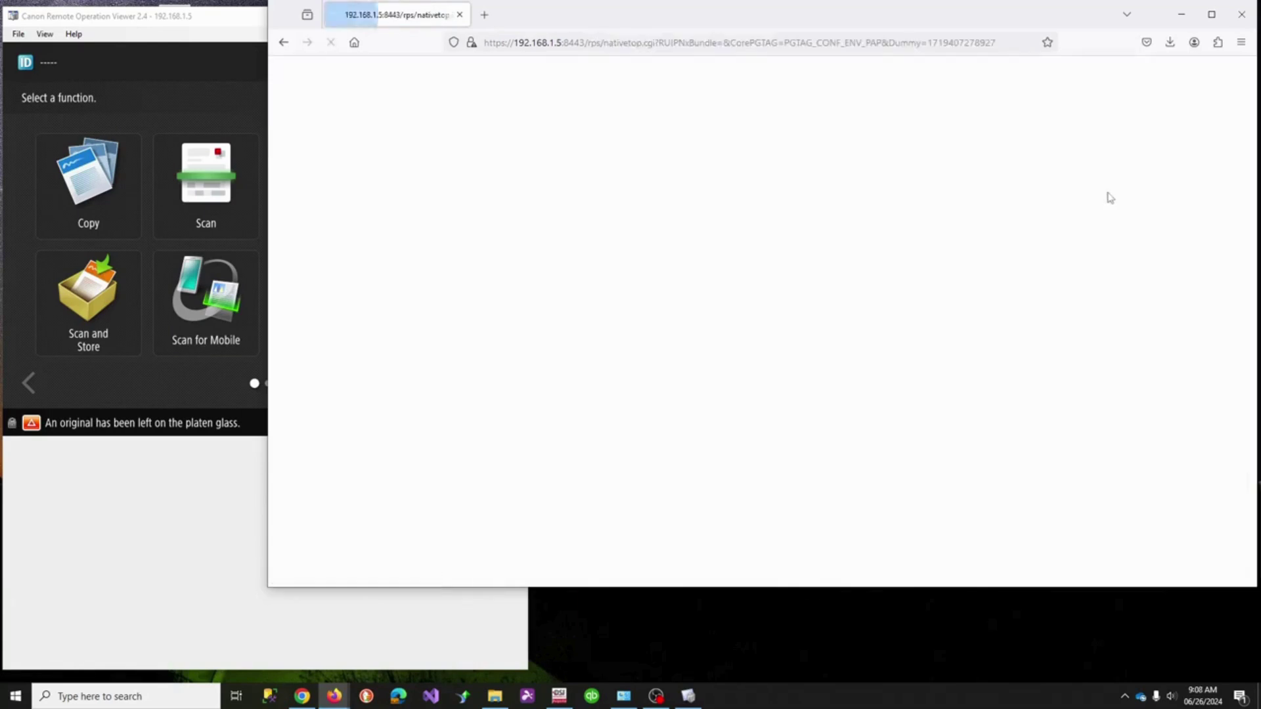
left_click(309, 530)
left_click(521, 155)
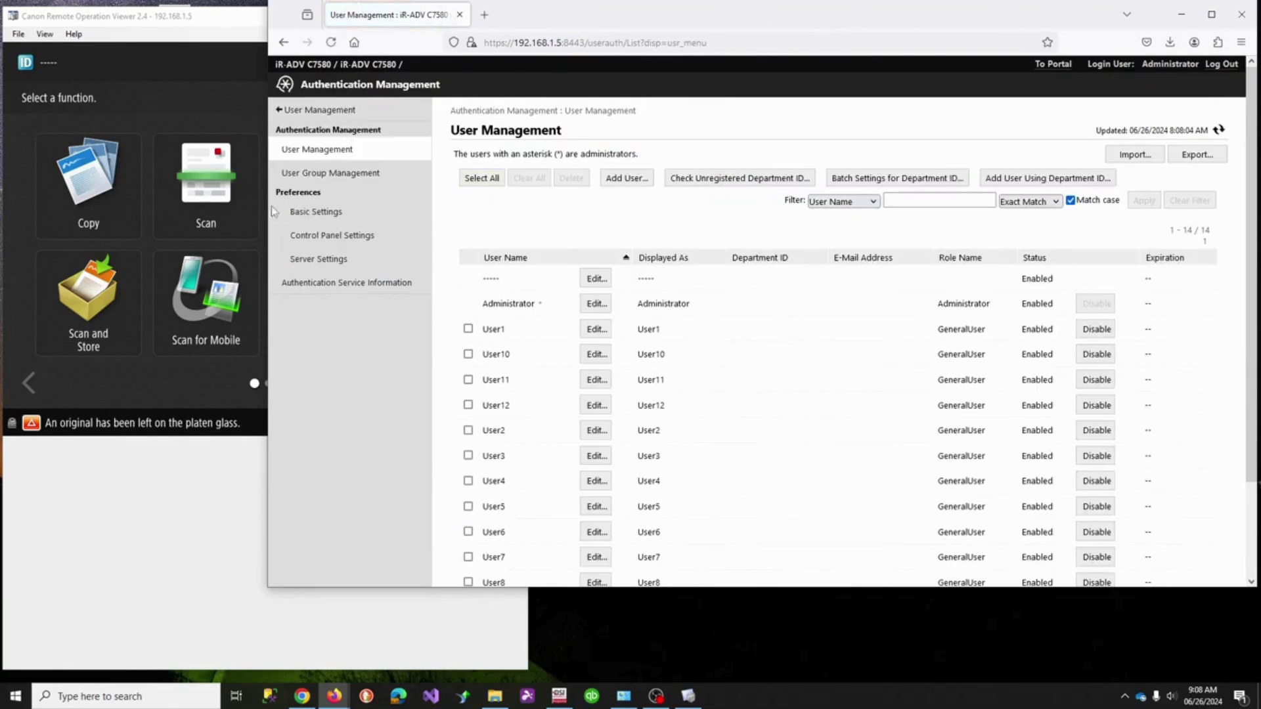
- Require control panel login for Full Color/Auto, Two Colors and Single Color copy/print, then return to the users
left_click(335, 235)
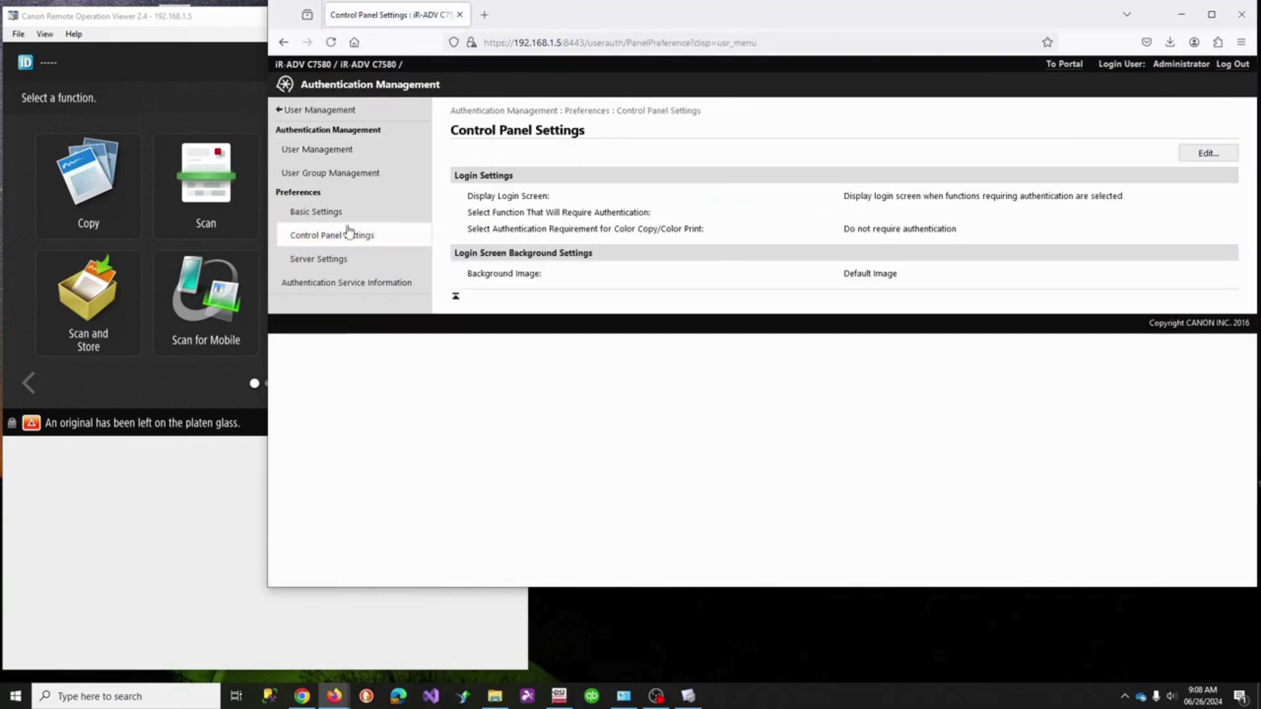
left_click(1207, 153)
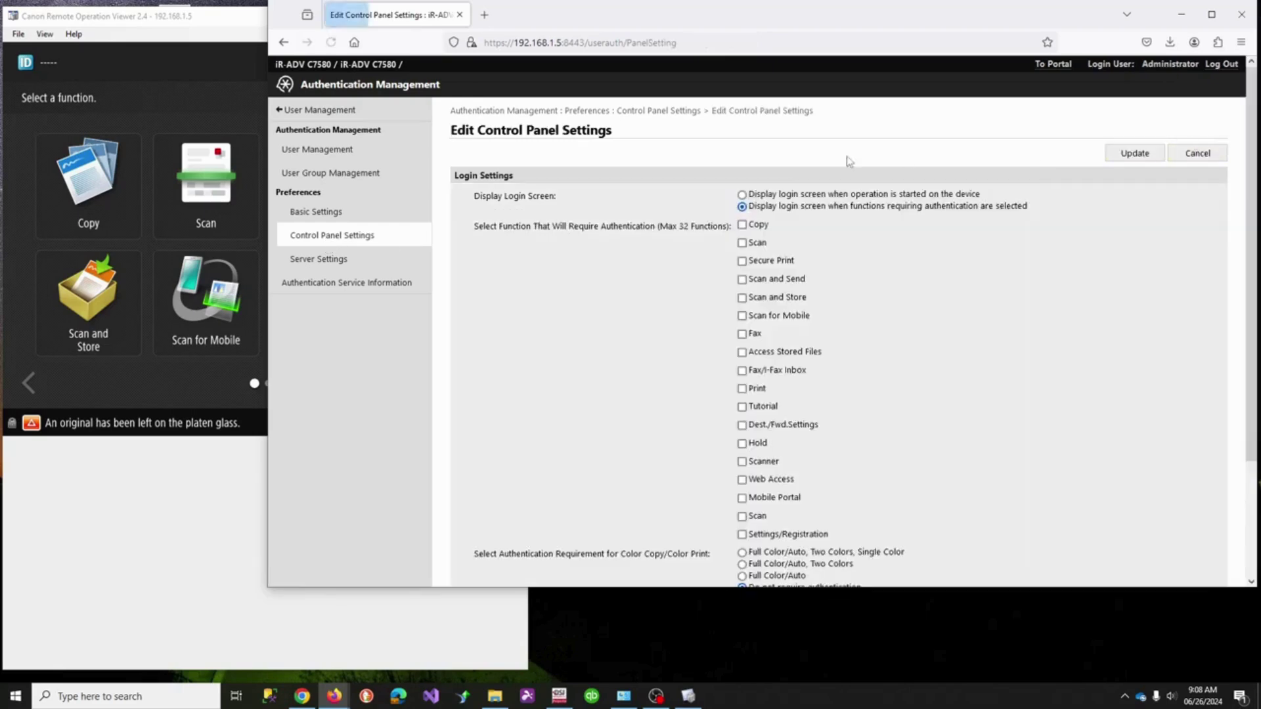
scroll(808, 453, "down", 1)
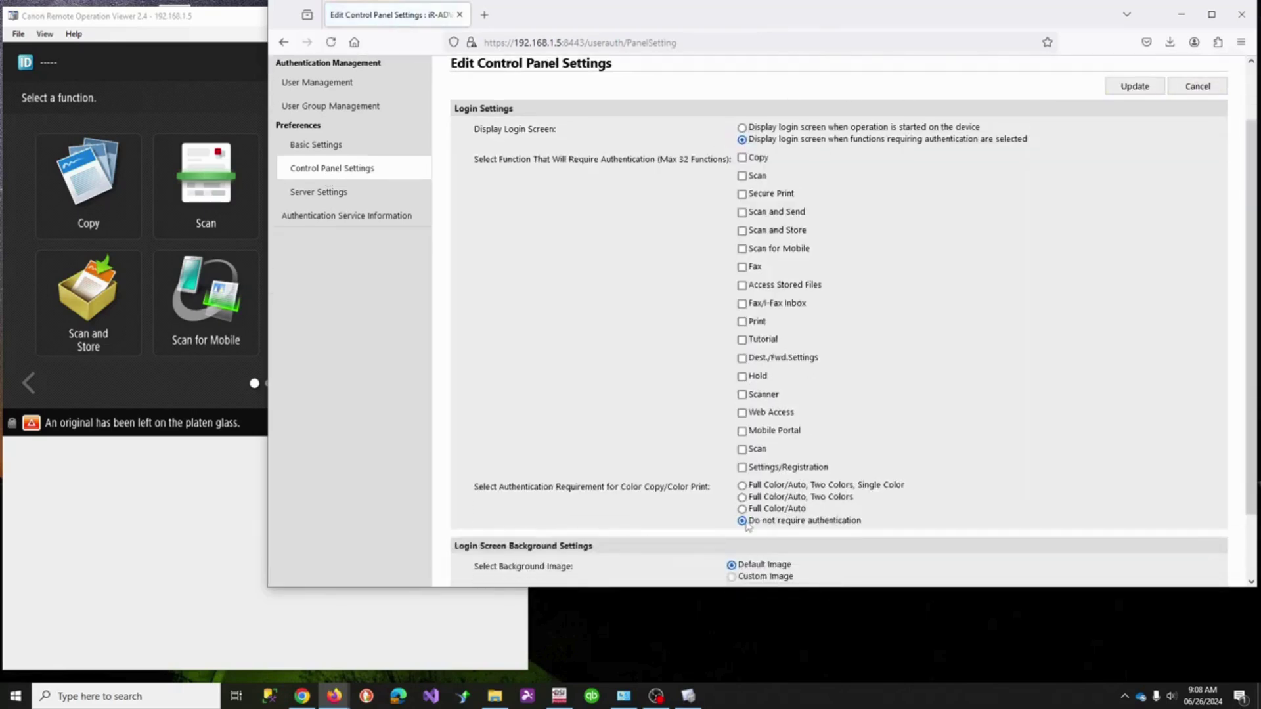
left_click(743, 486)
left_click(1142, 87)
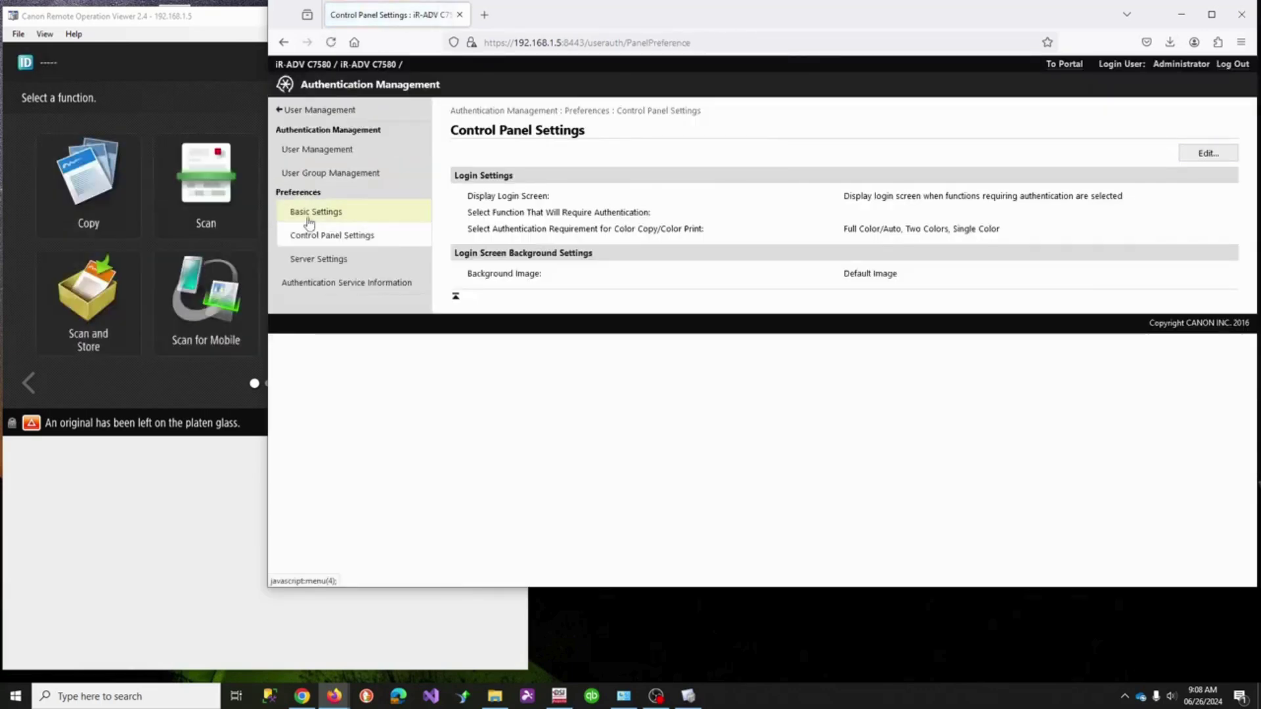
left_click(308, 151)
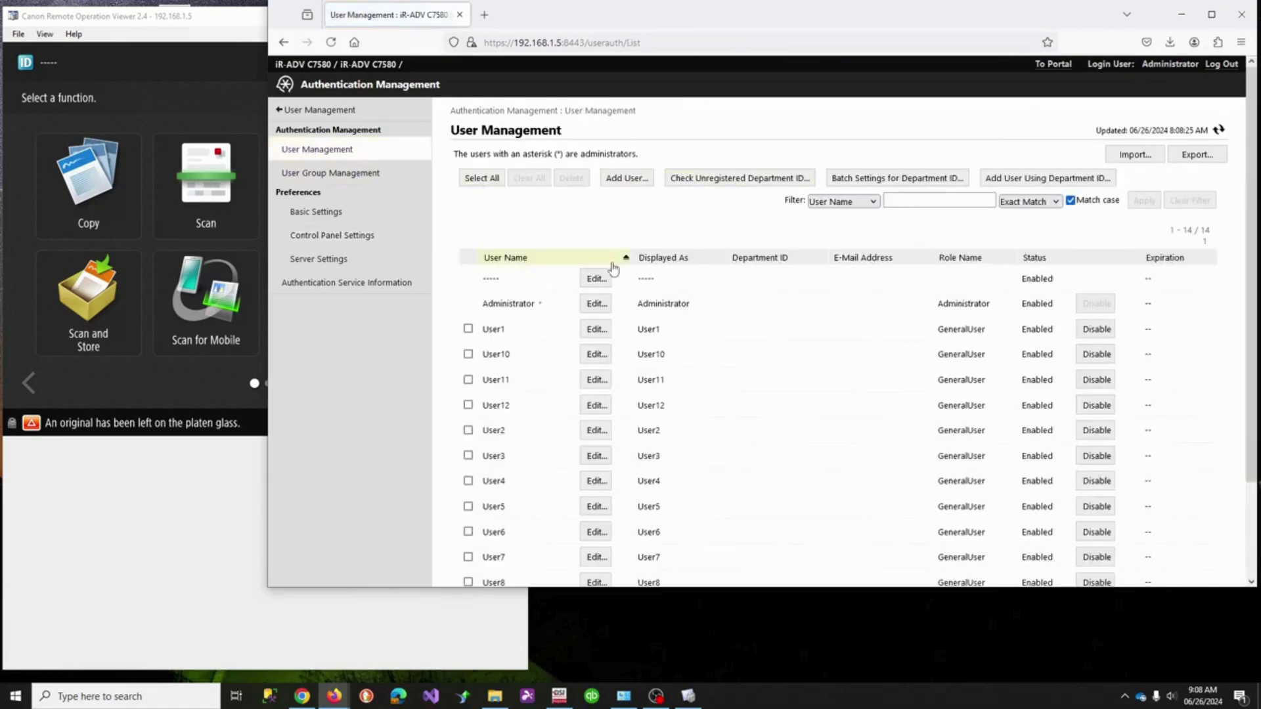
- Add a new user named Owner with a password, unchecking Change Password at Next Login
left_click(617, 179)
left_click(799, 196)
left_click_drag(799, 197, 605, 197)
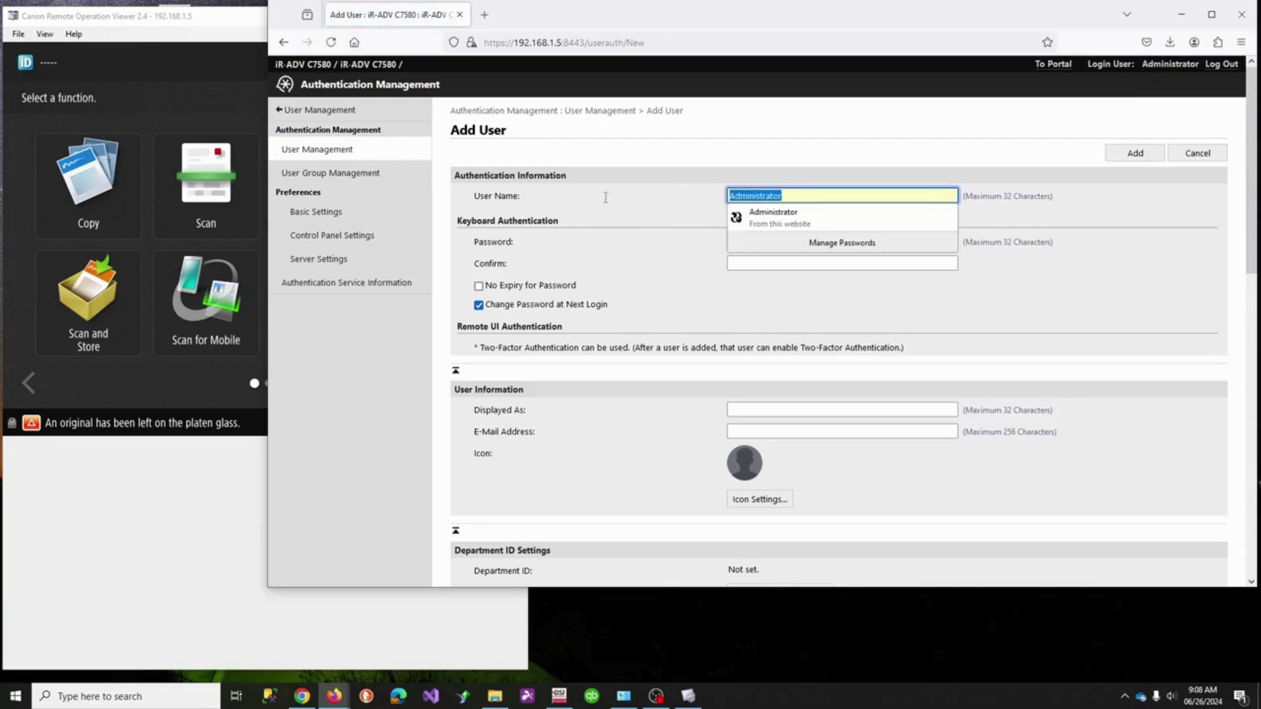
type("Owner")
key("Tab")
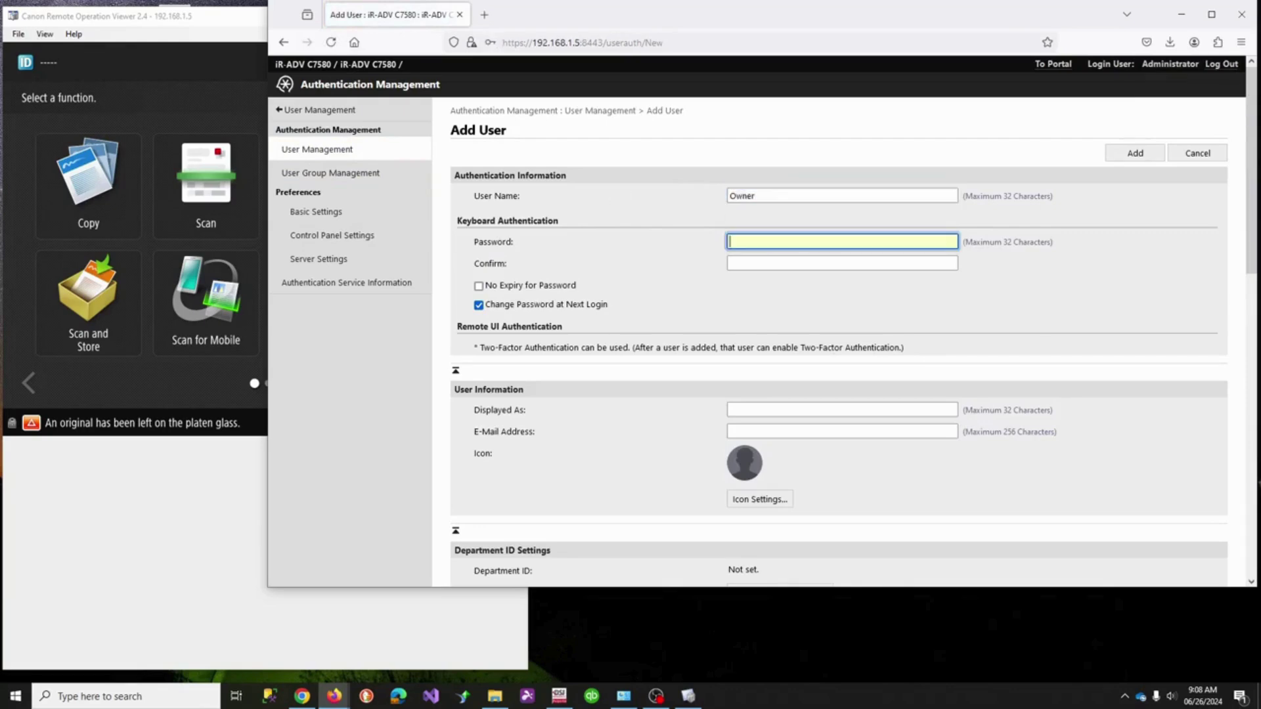
key("Tab")
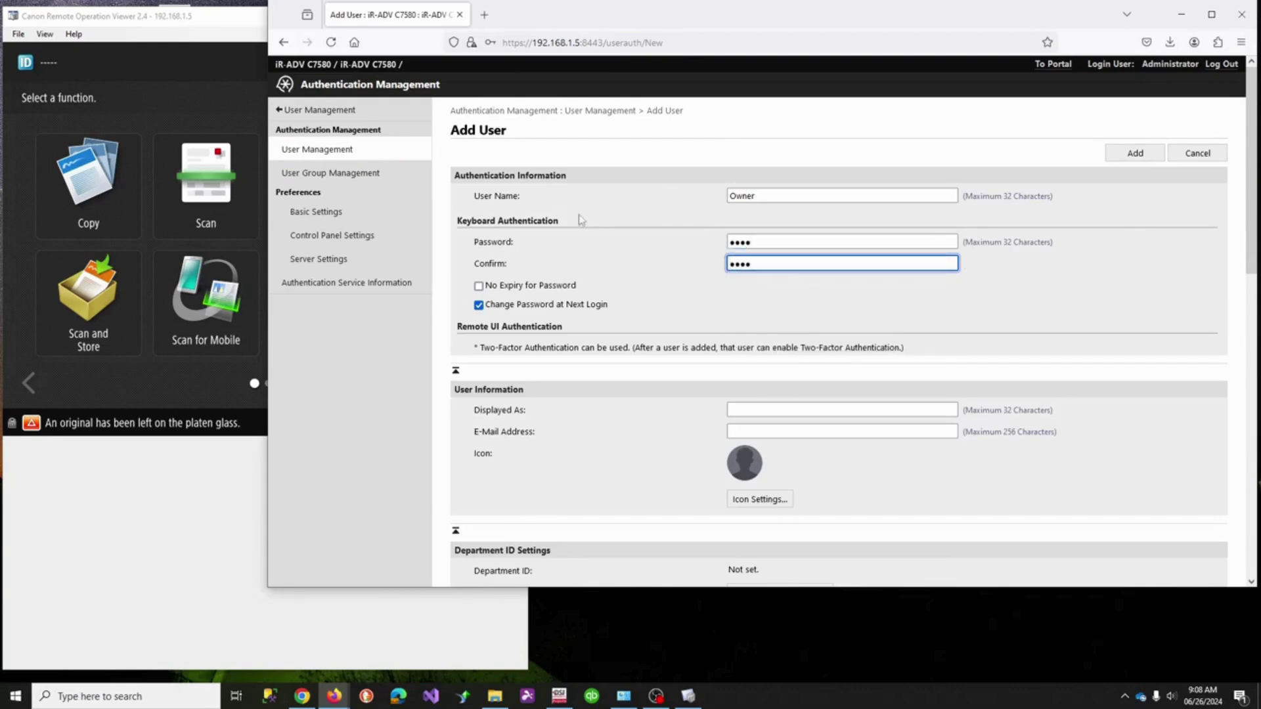
left_click(478, 305)
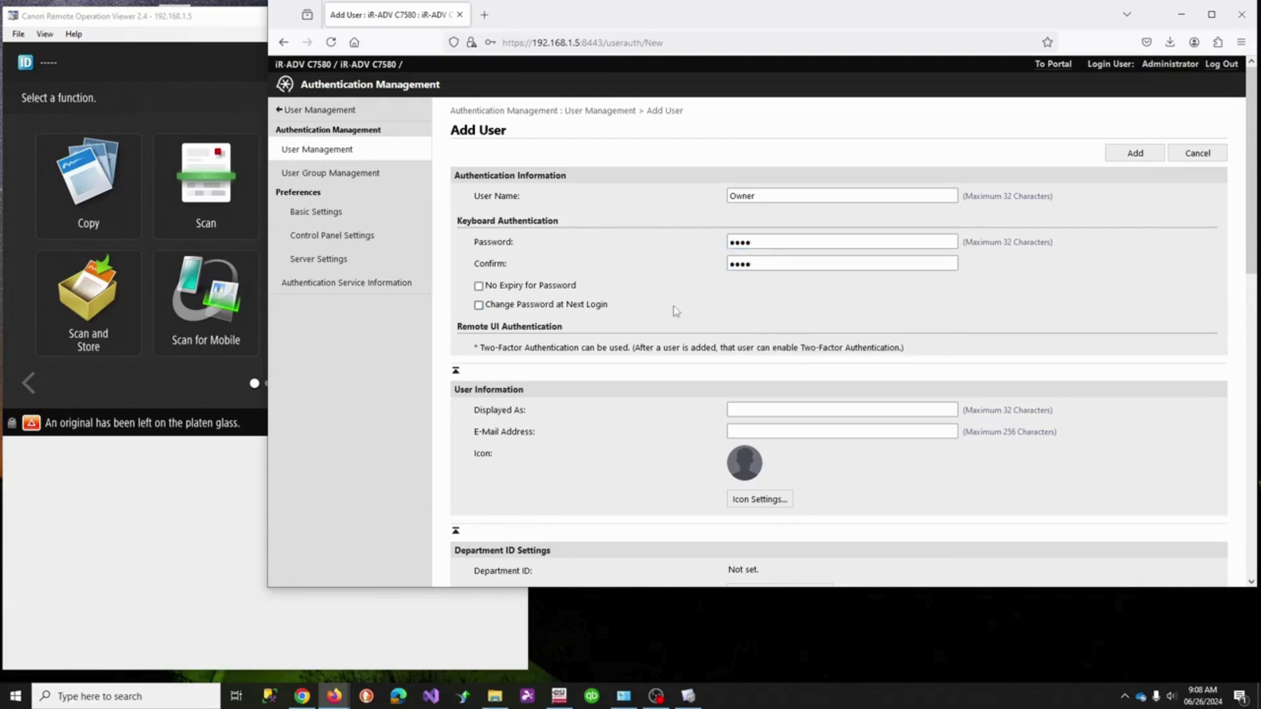
- Enter 'Onwer' as the displayed name and bring up the Department ID Settings
left_click(757, 412)
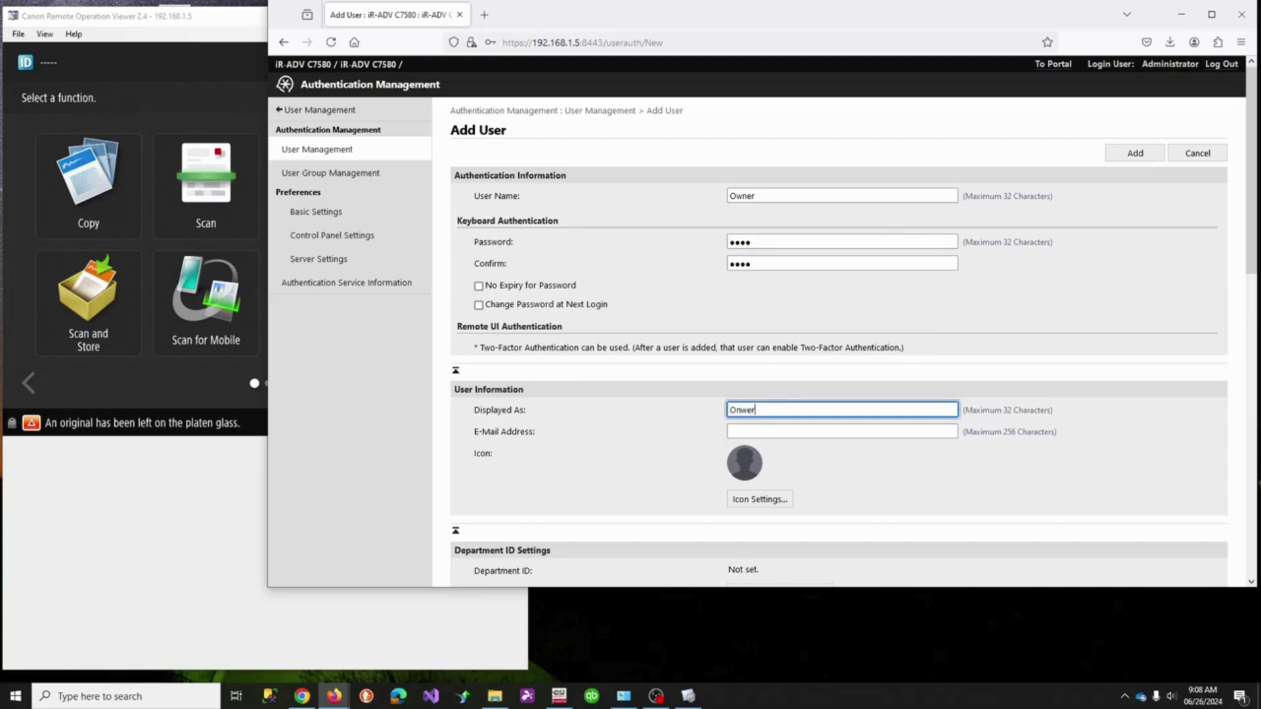
type("Onwer")
scroll(873, 535, "down", 2)
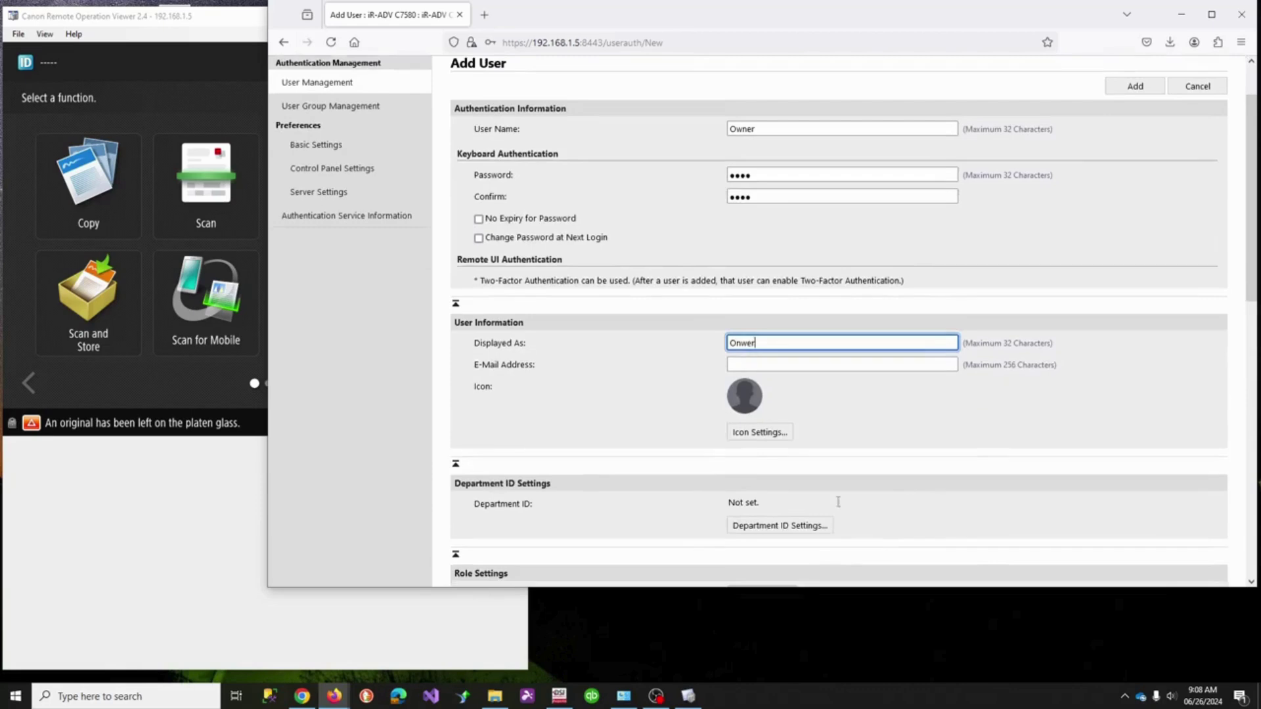
left_click(795, 534)
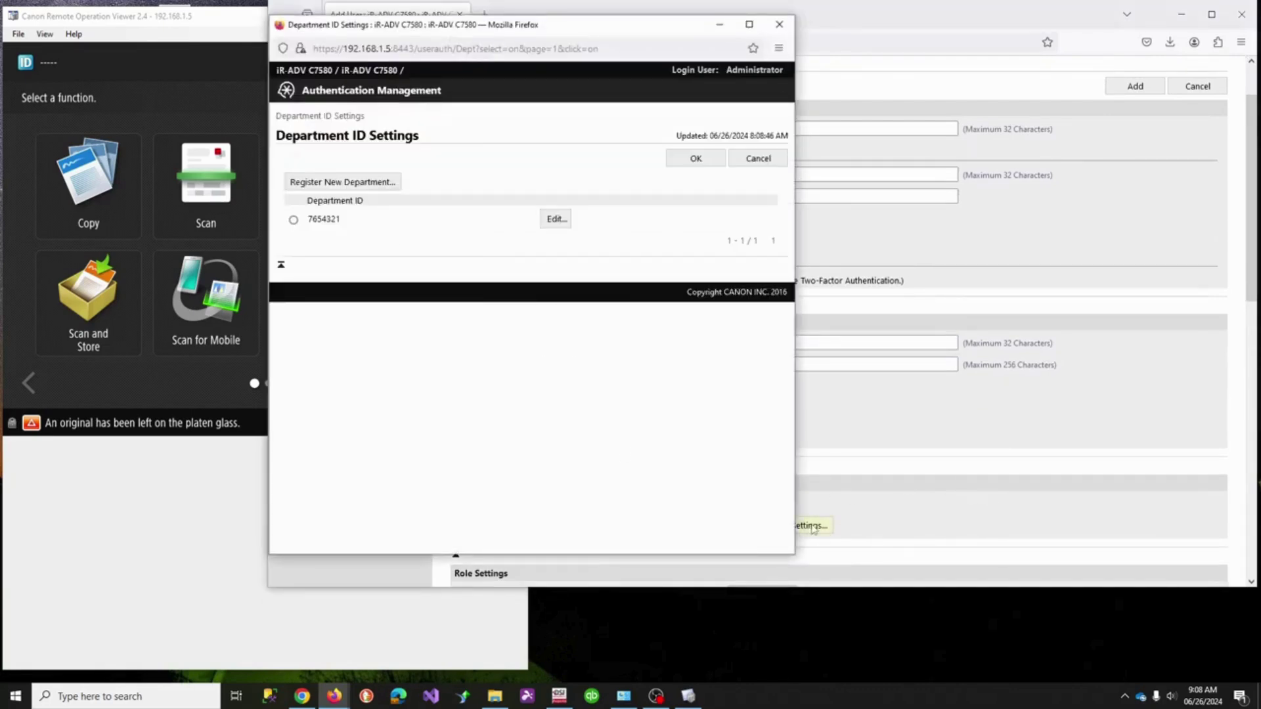
- Register department ID 4321 with a PIN and assign 0004321 to the Owner user
left_click(336, 186)
left_click(498, 184)
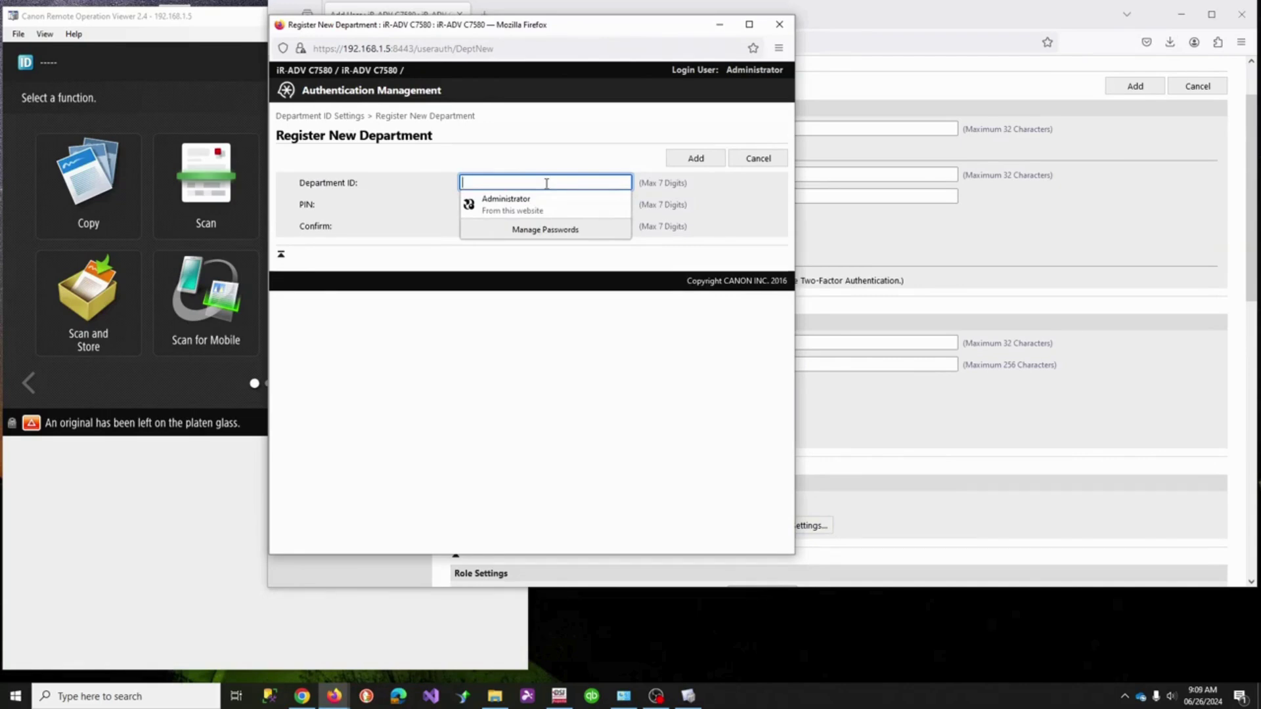
type("4")
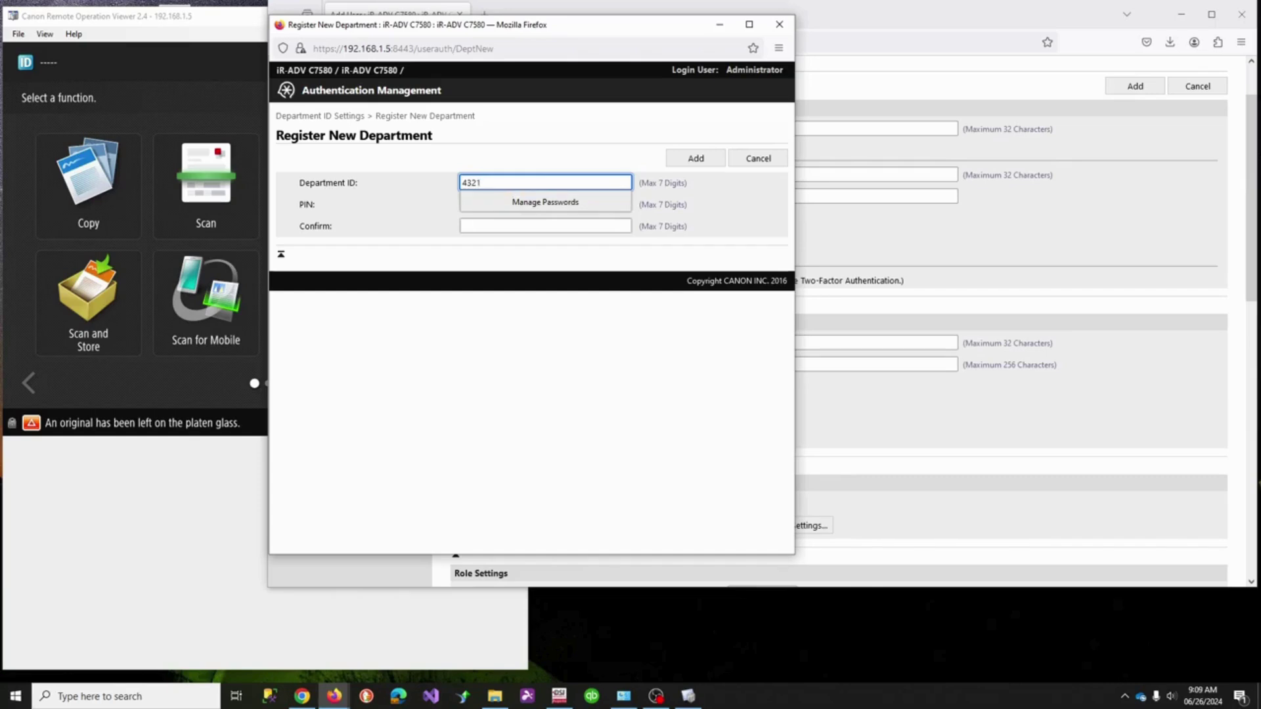
type("321")
key("Tab")
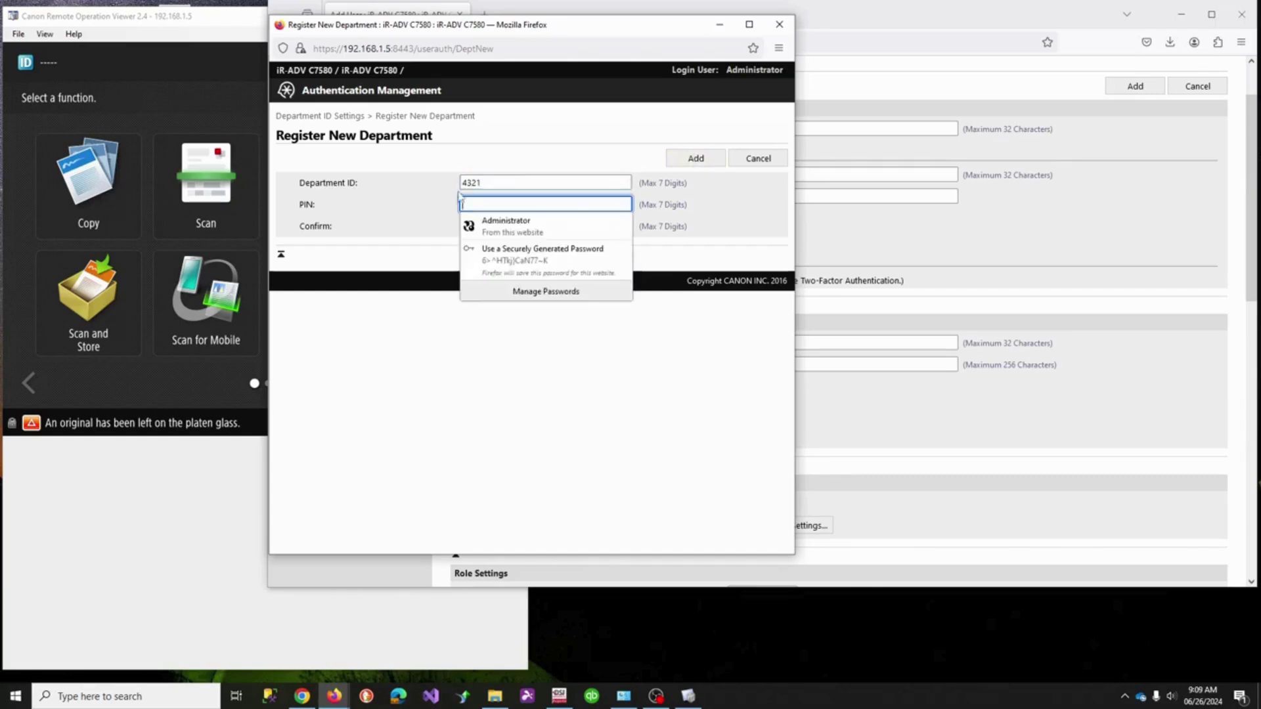
key("Tab")
left_click(695, 160)
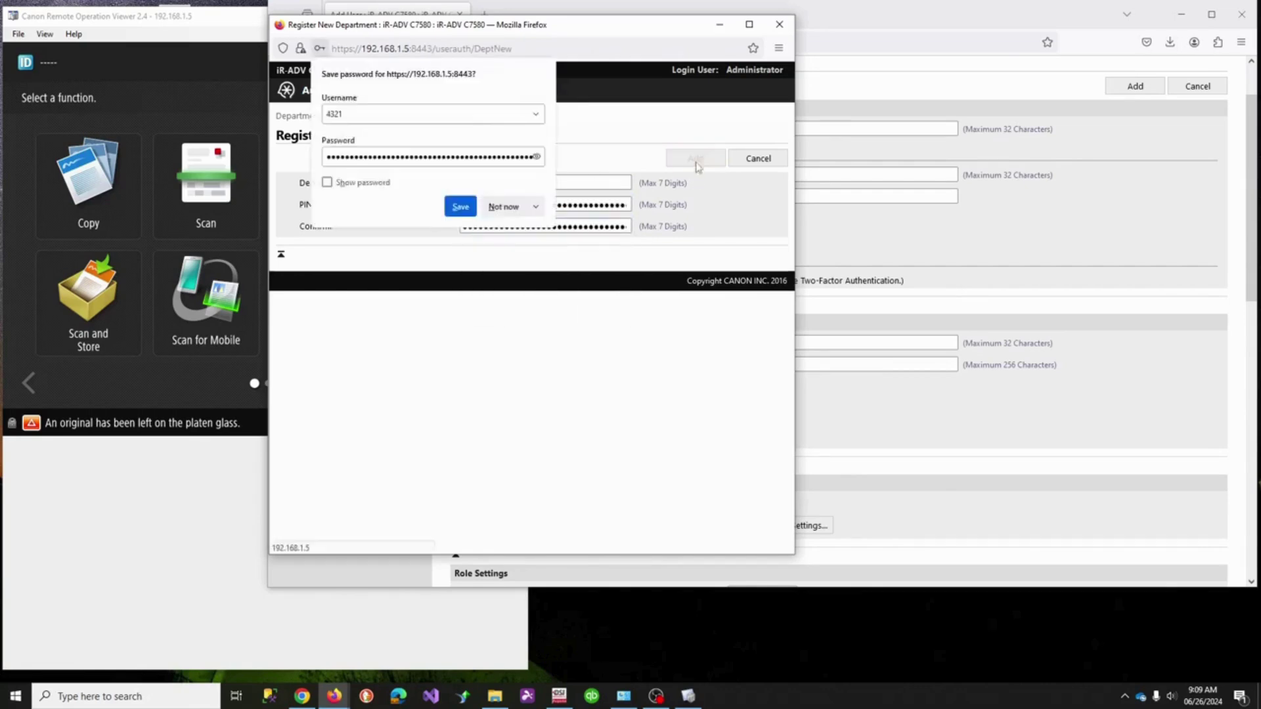
left_click(511, 215)
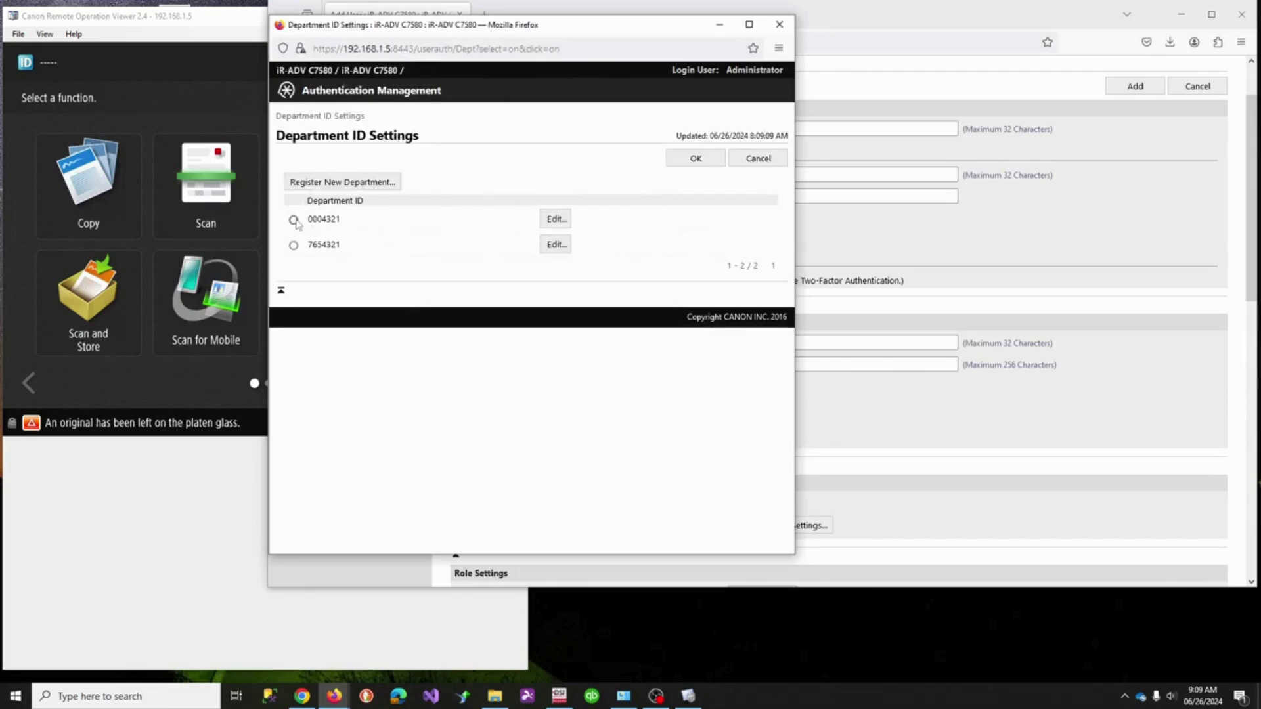
left_click(687, 159)
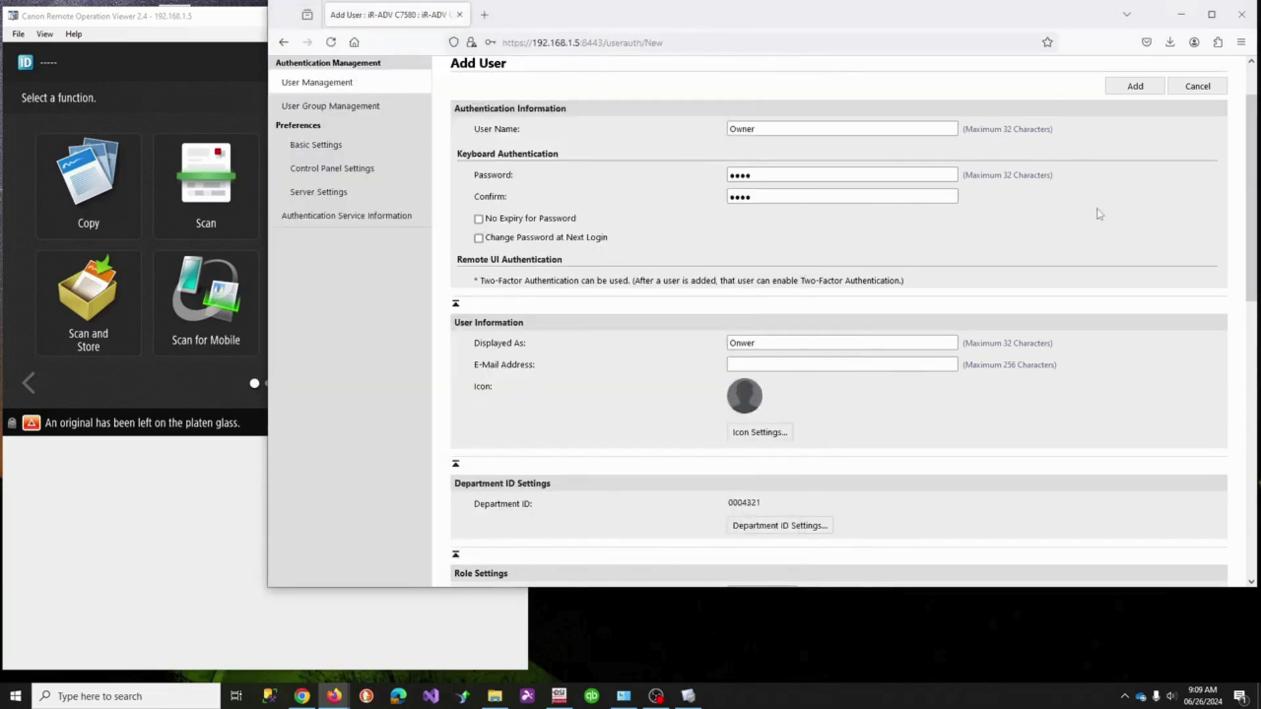
- Add the Owner user, decline saving the login, and bring up department 4321's settings
left_click(1135, 86)
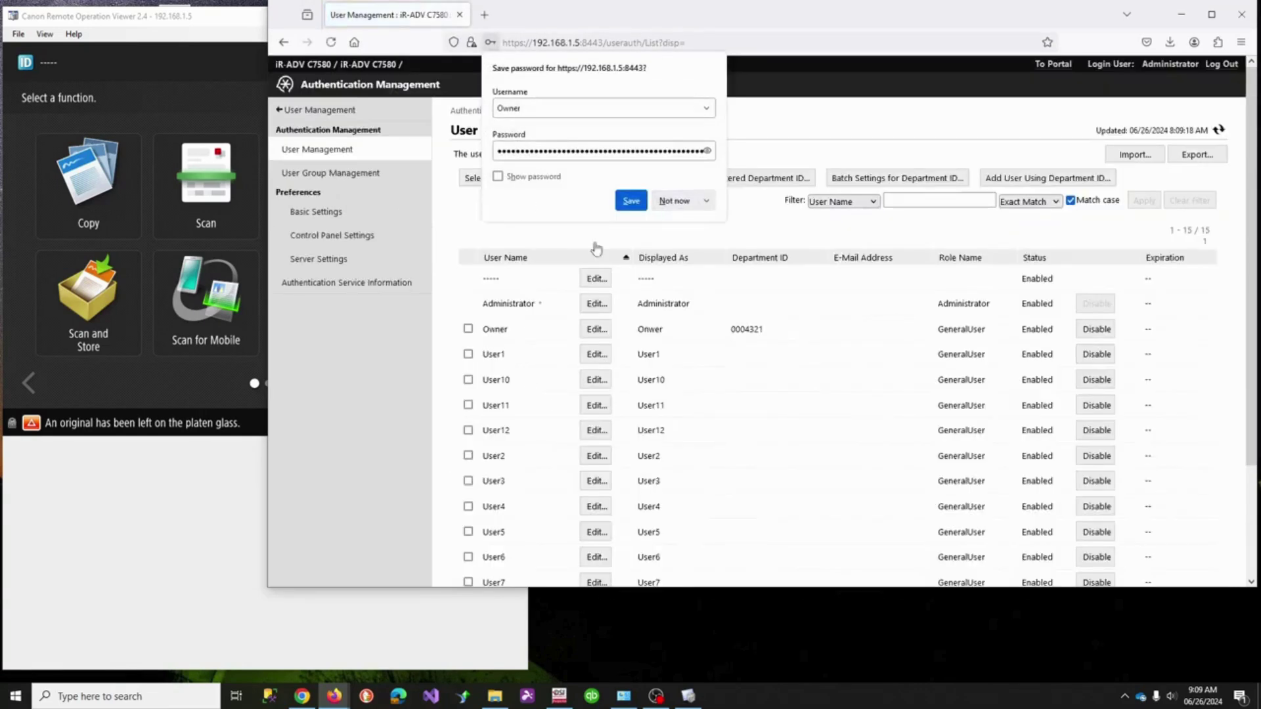
left_click(675, 201)
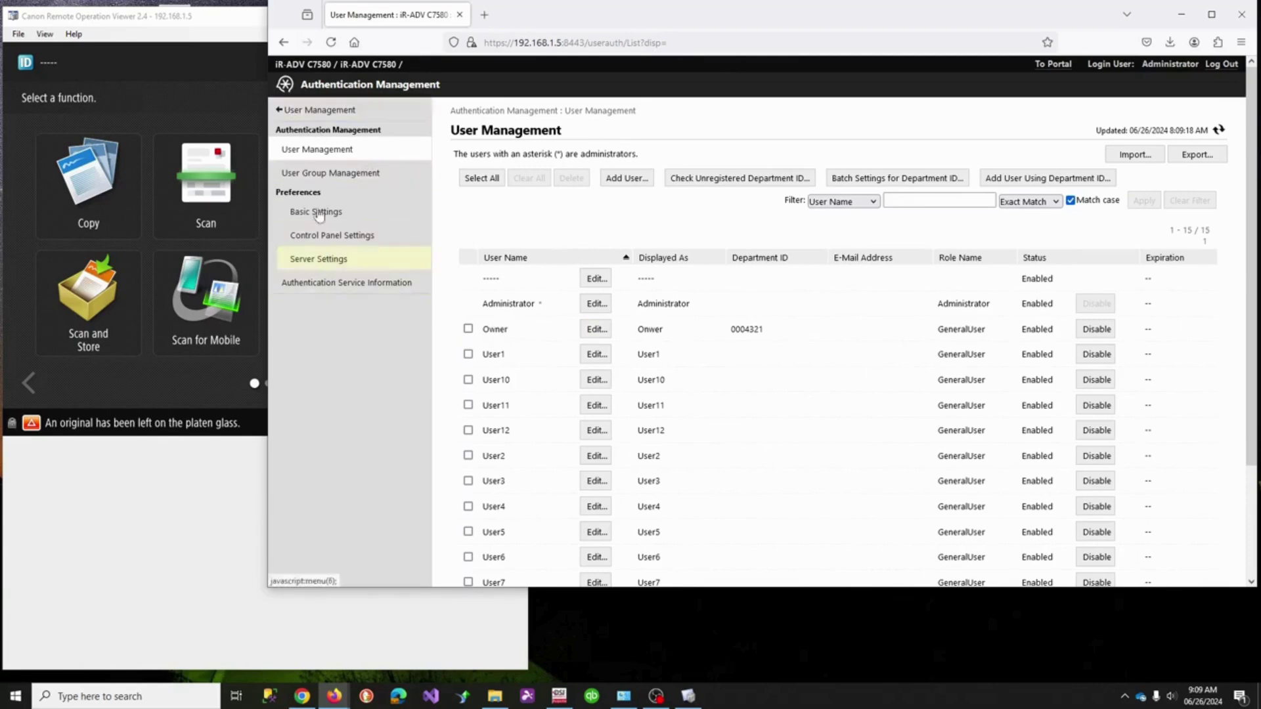
left_click(289, 110)
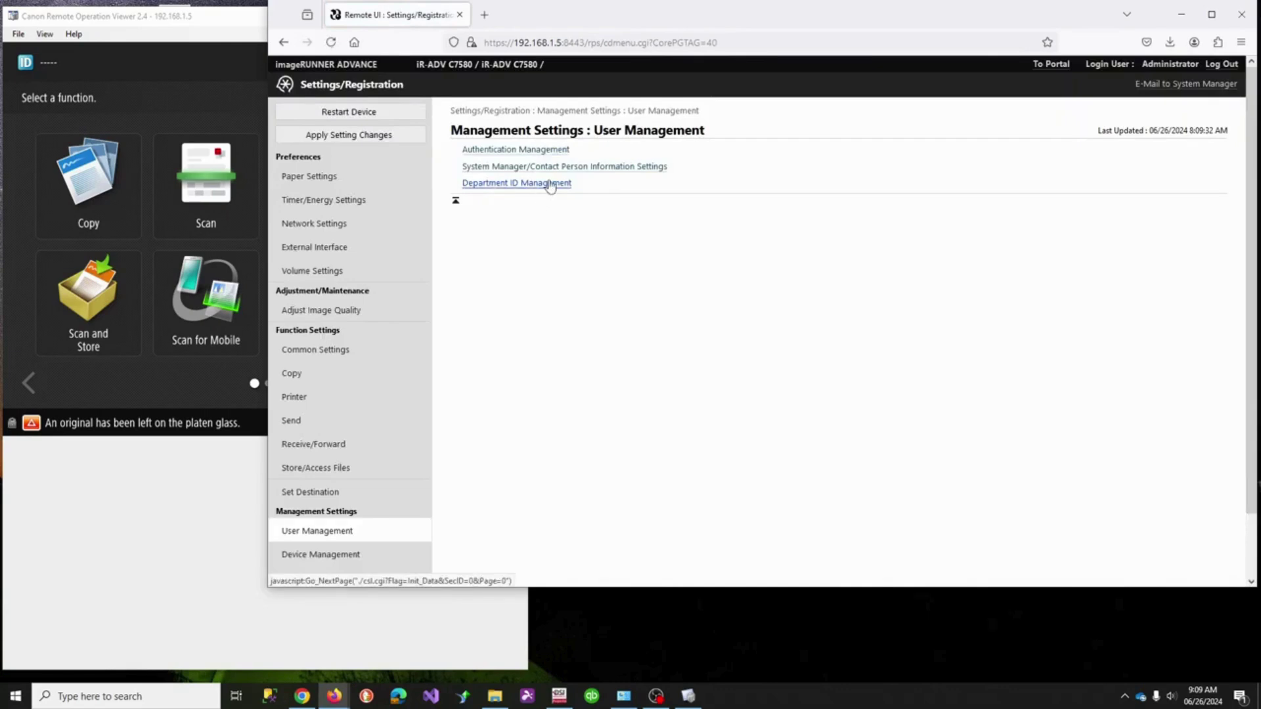
left_click(549, 184)
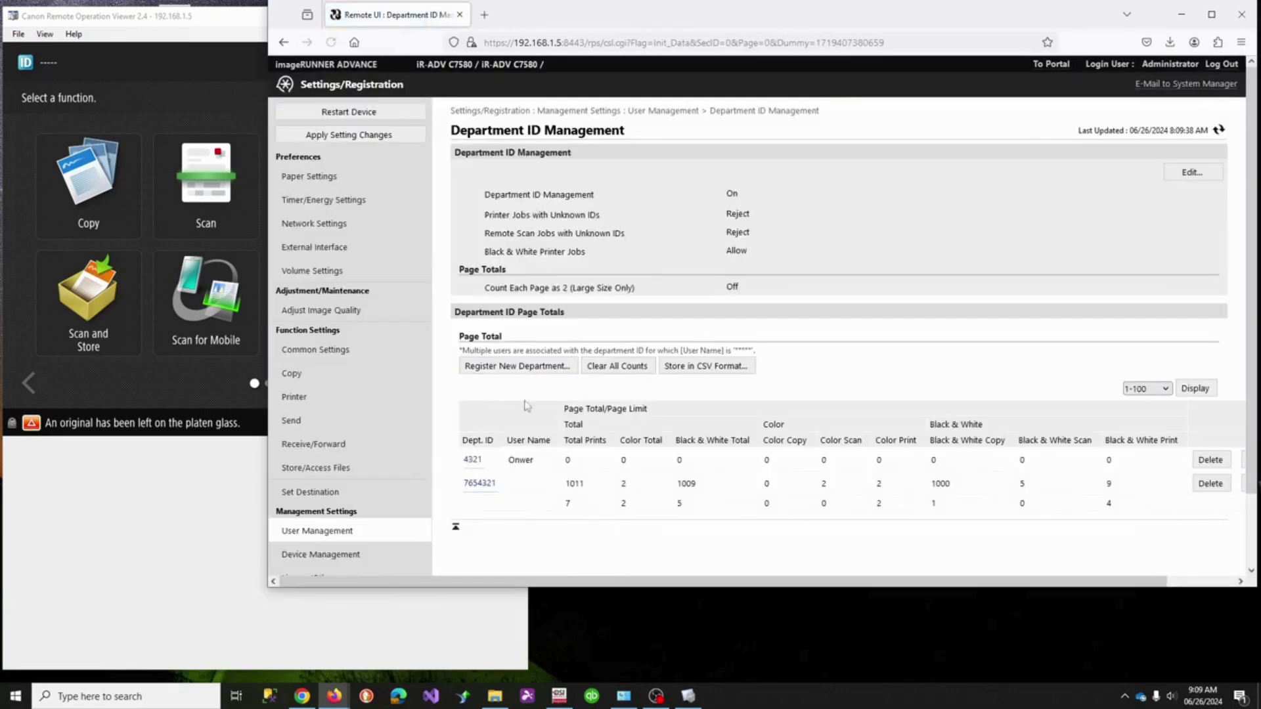
left_click(472, 460)
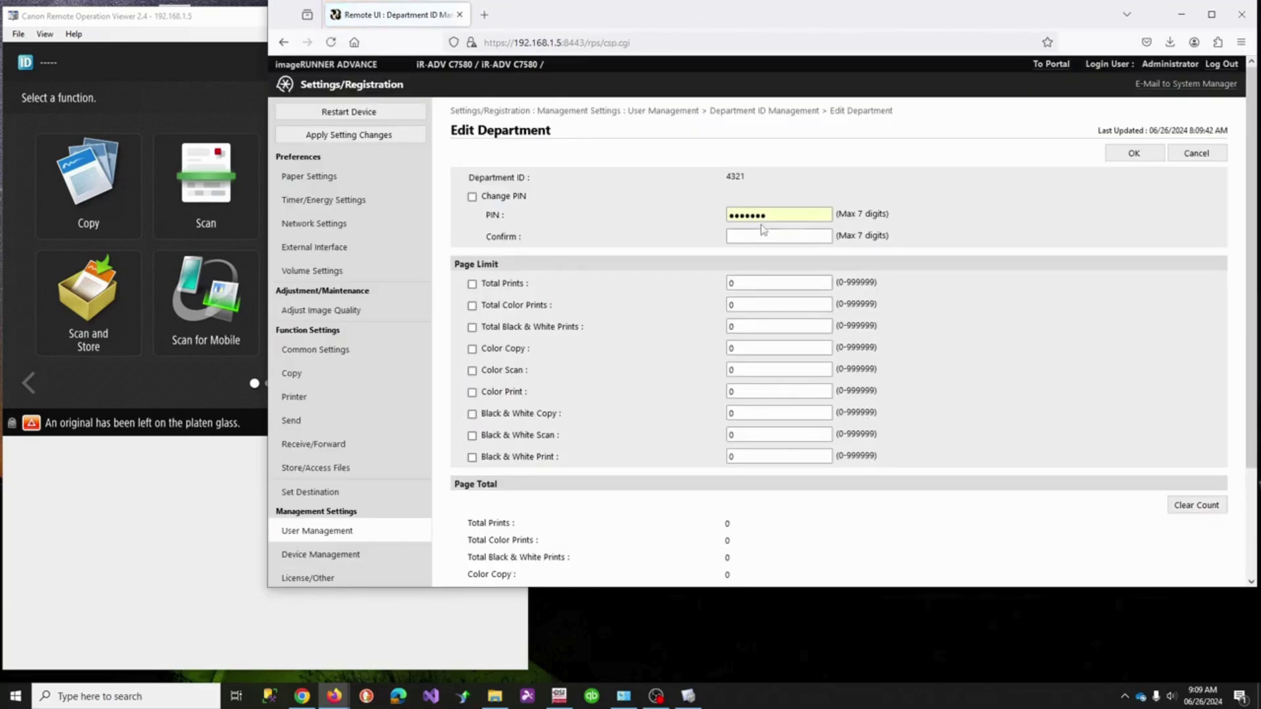
left_click_drag(454, 264, 509, 269)
- Enable the Total Color Prints limit at 1000 pages for department 4321 and save
left_click(513, 270)
left_click(473, 306)
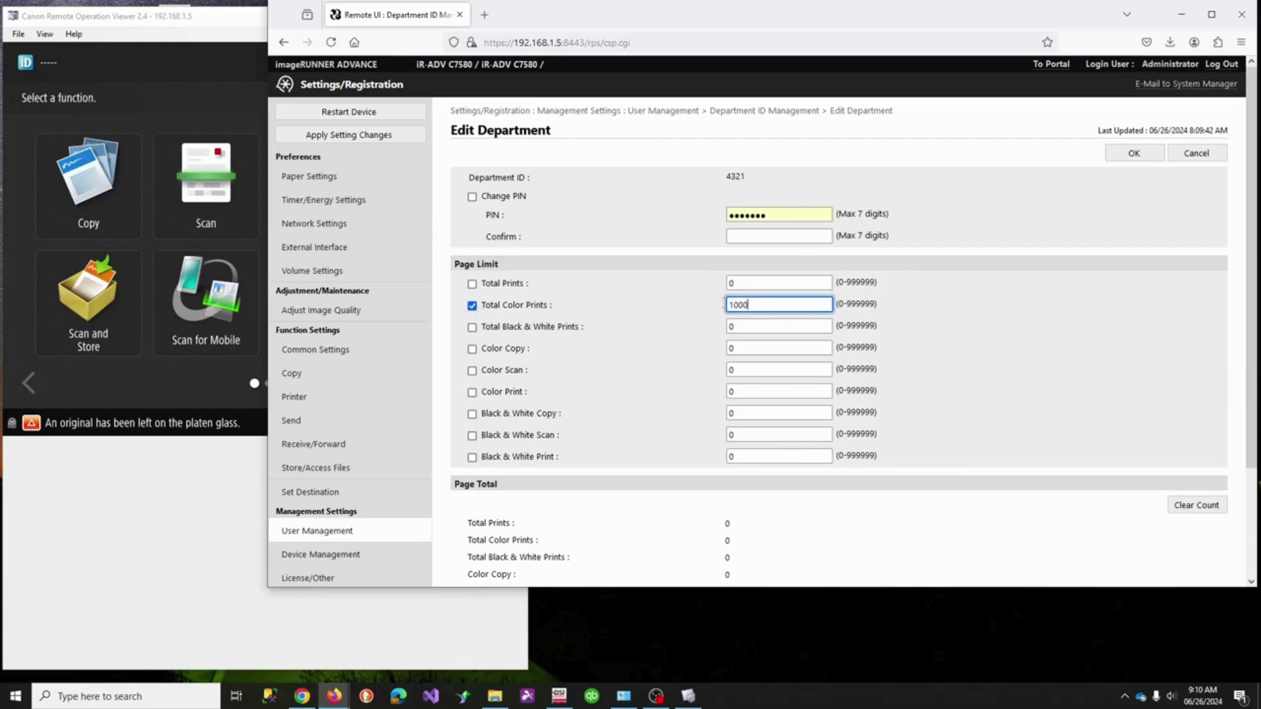
left_click(469, 311)
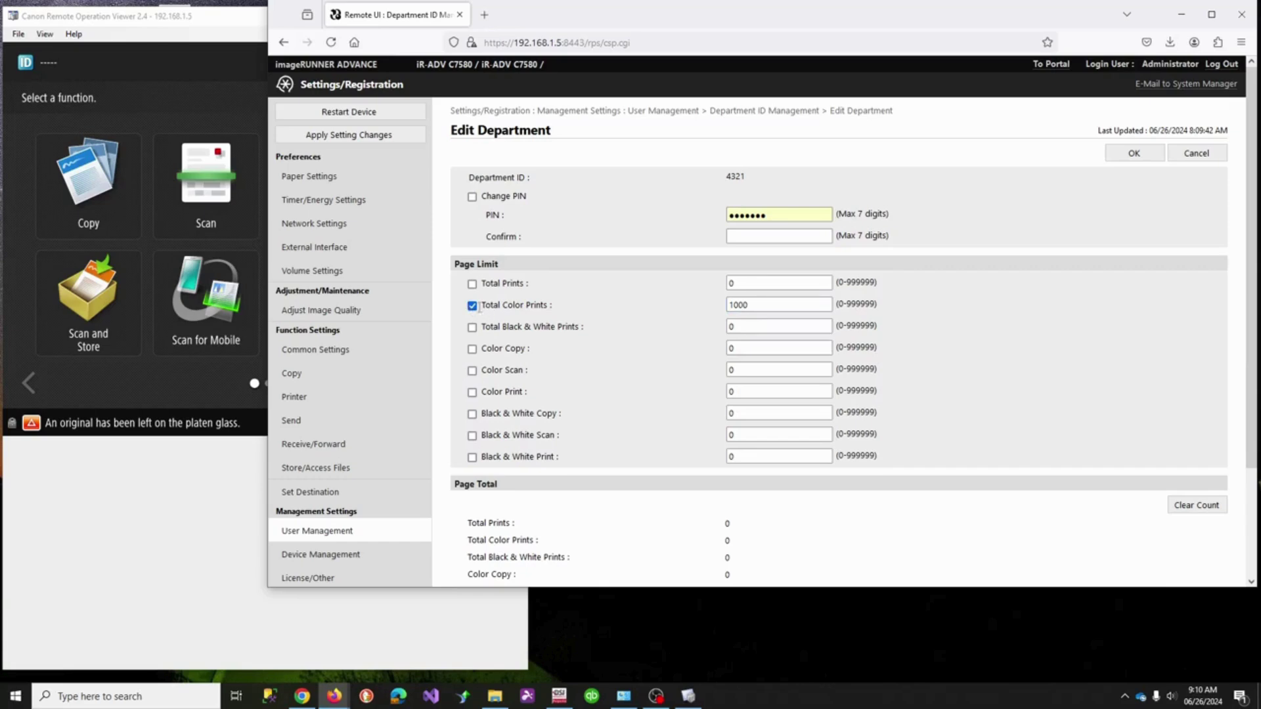
left_click(473, 307)
left_click(1135, 153)
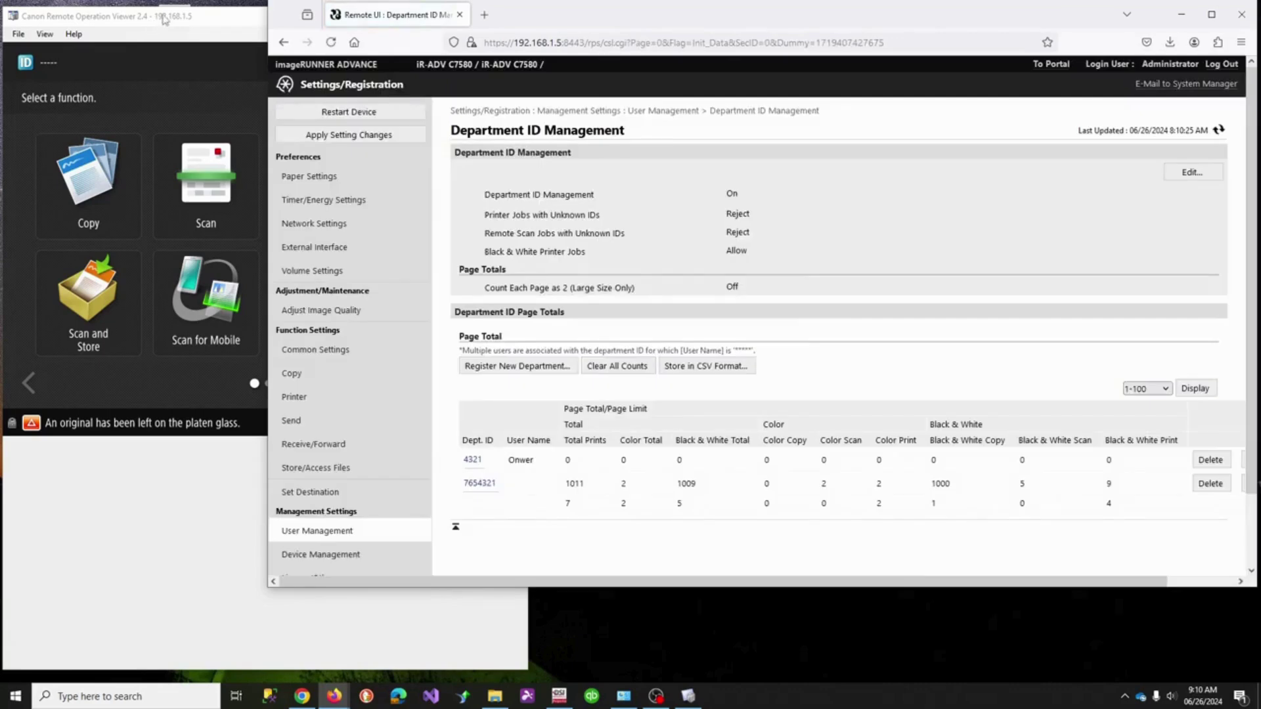
- On the device panel, start a copy job and confirm LTR as the original size
left_click(165, 18)
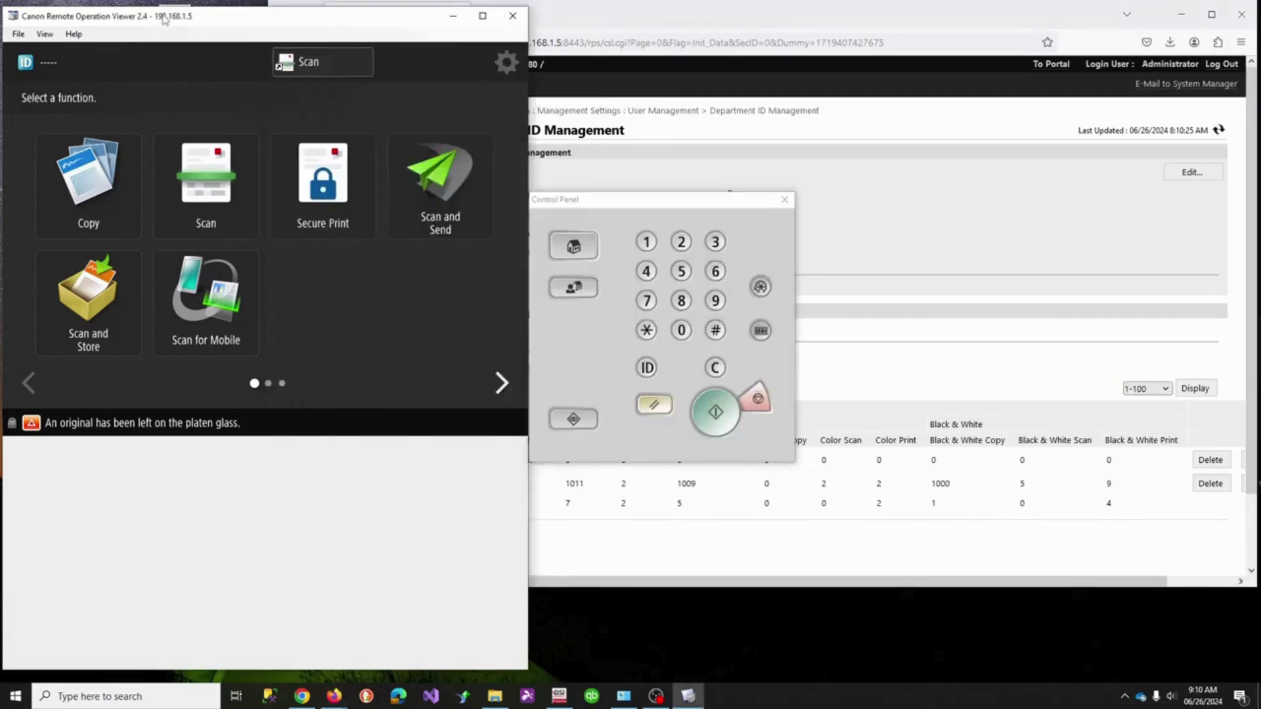
left_click(101, 178)
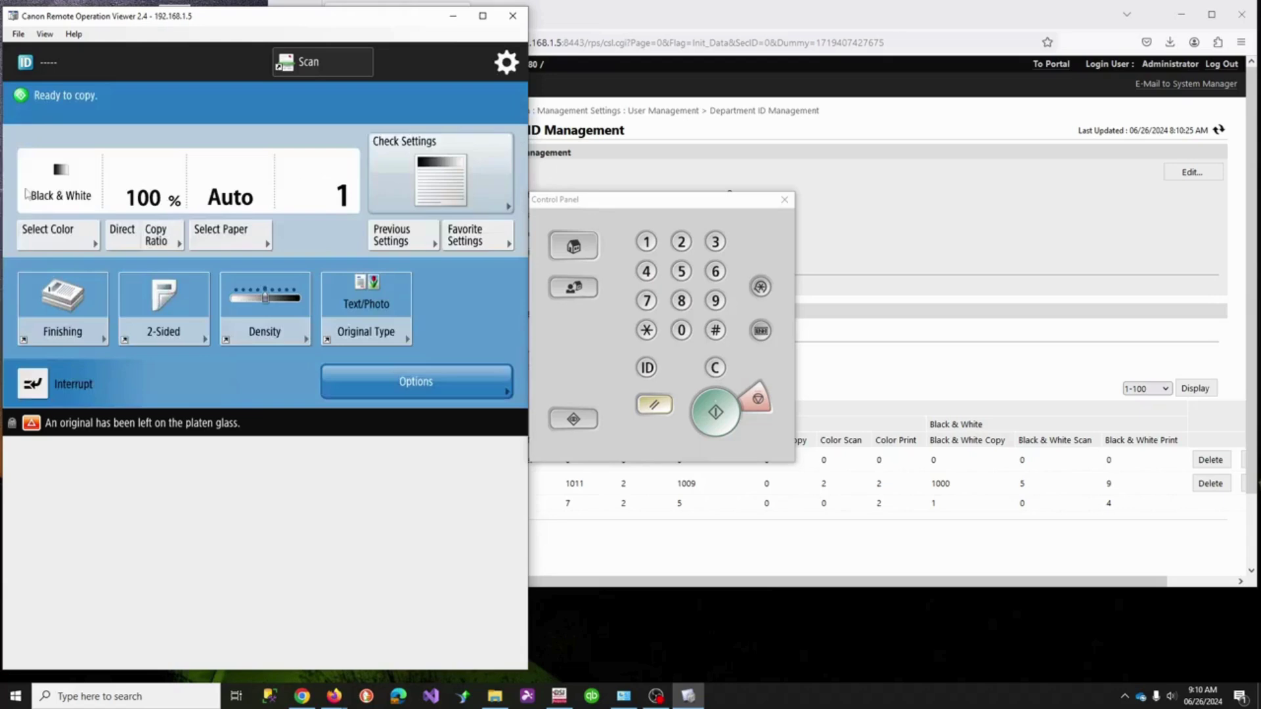
left_click(736, 417)
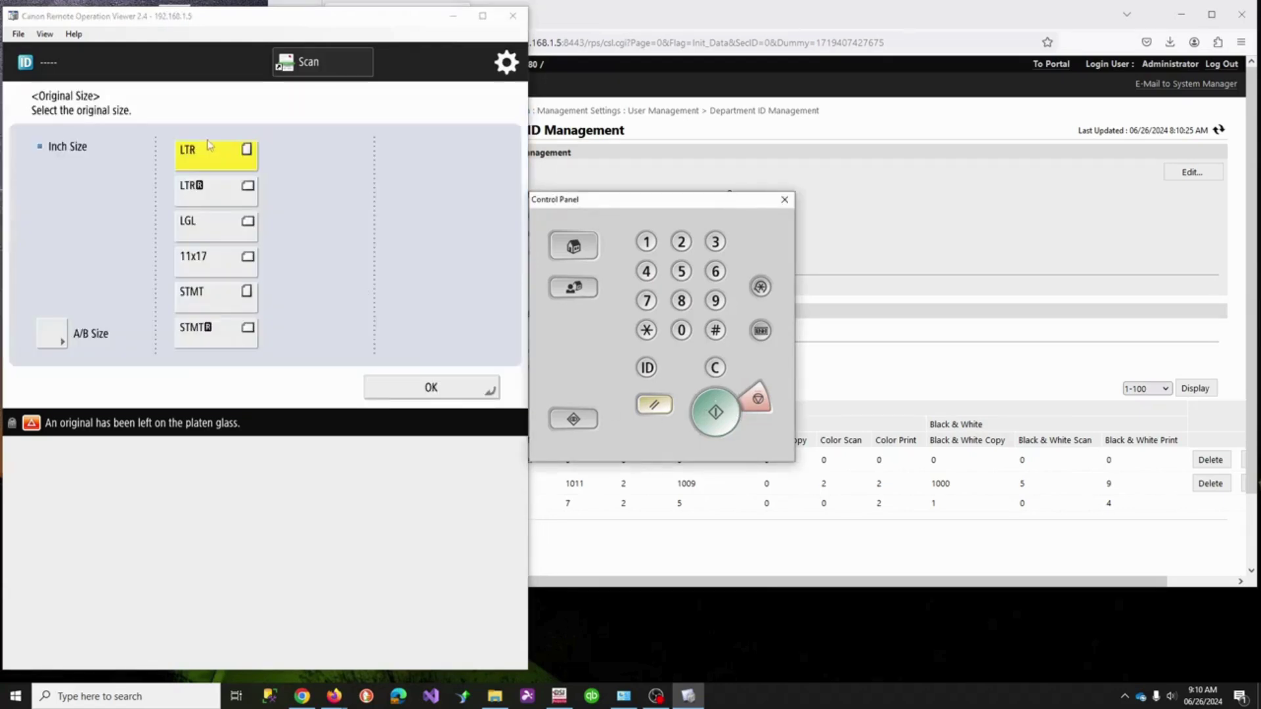
left_click(467, 389)
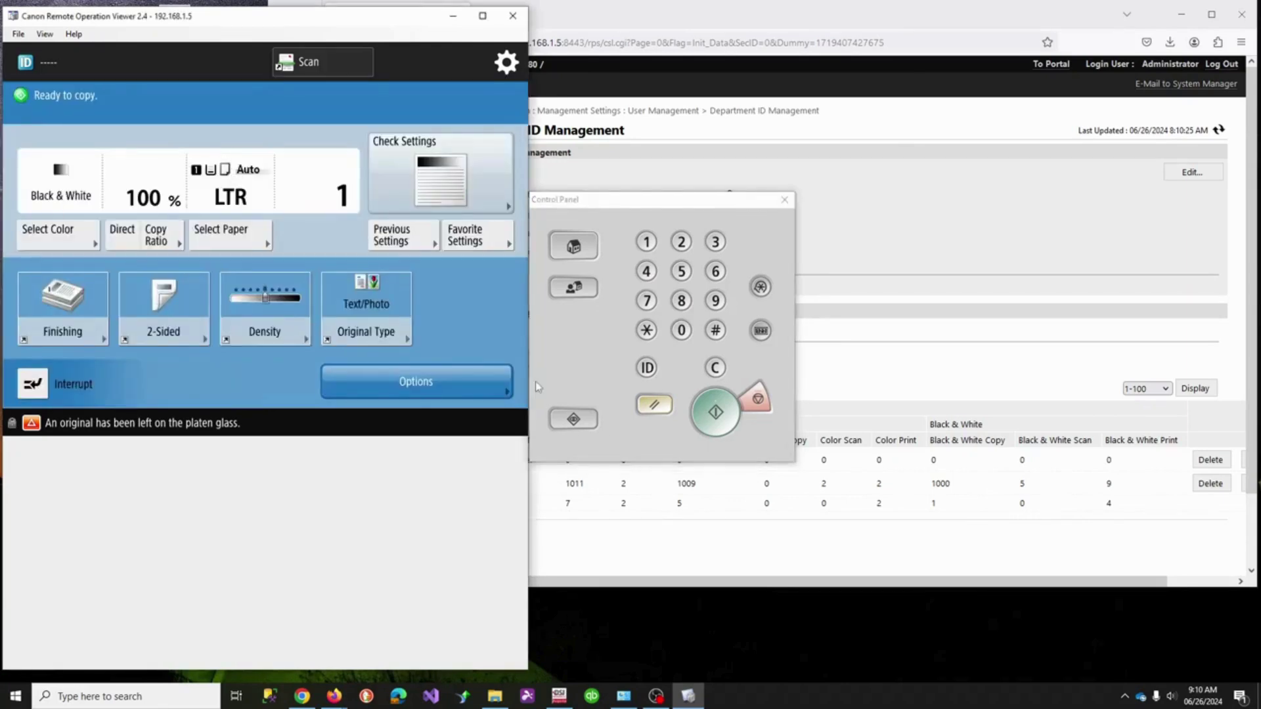
- Set Select Color to Auto (Color/B&W), start the copy, and acknowledge the login-required warning
left_click(55, 250)
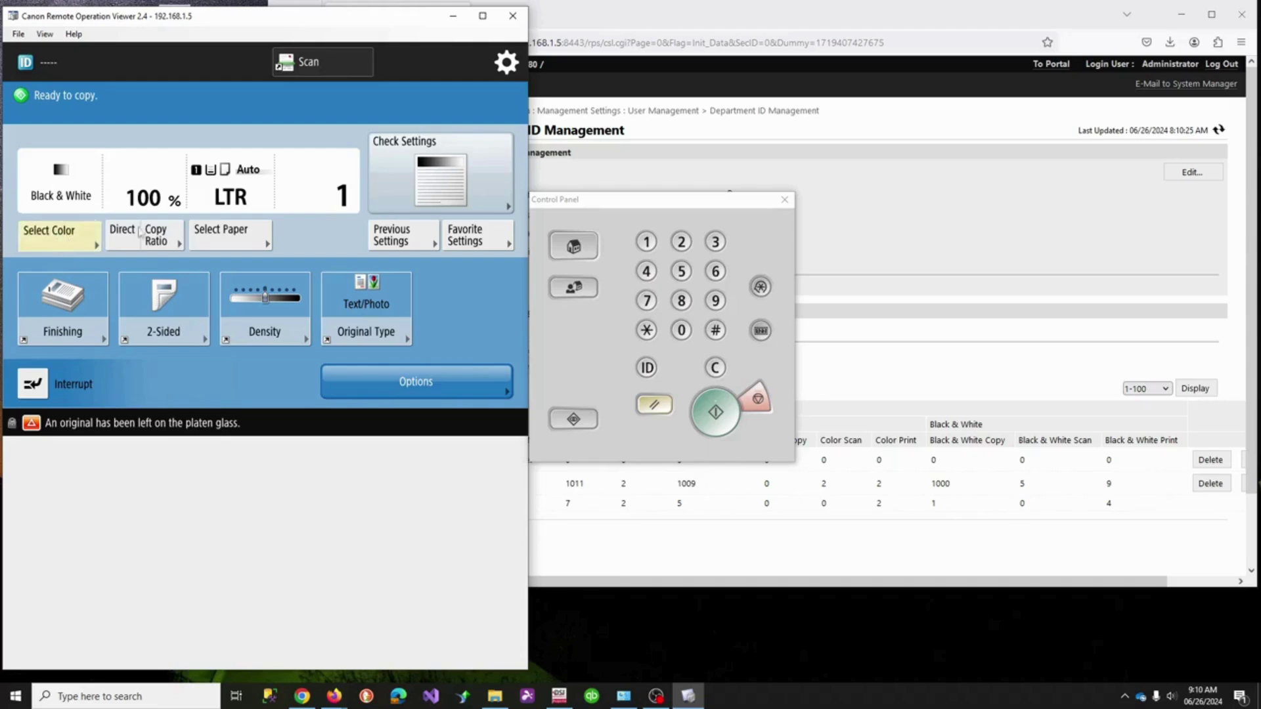
left_click(187, 261)
left_click(433, 372)
left_click(717, 413)
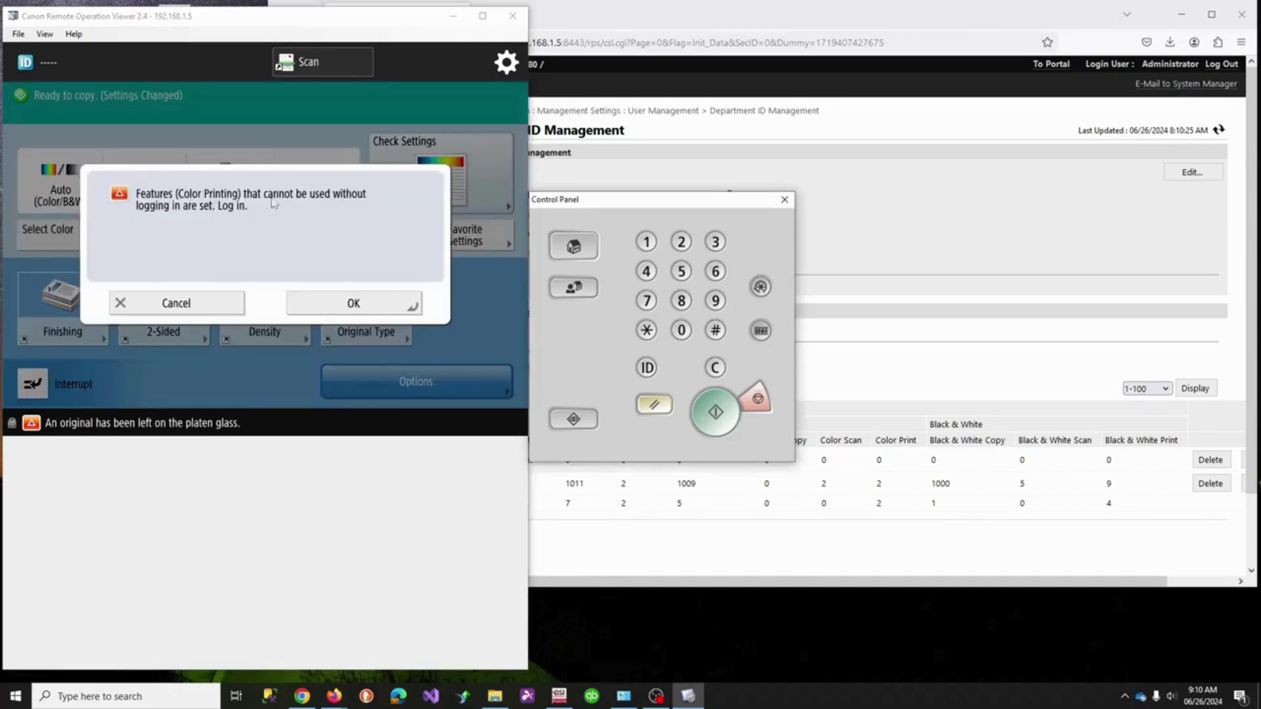
left_click(373, 312)
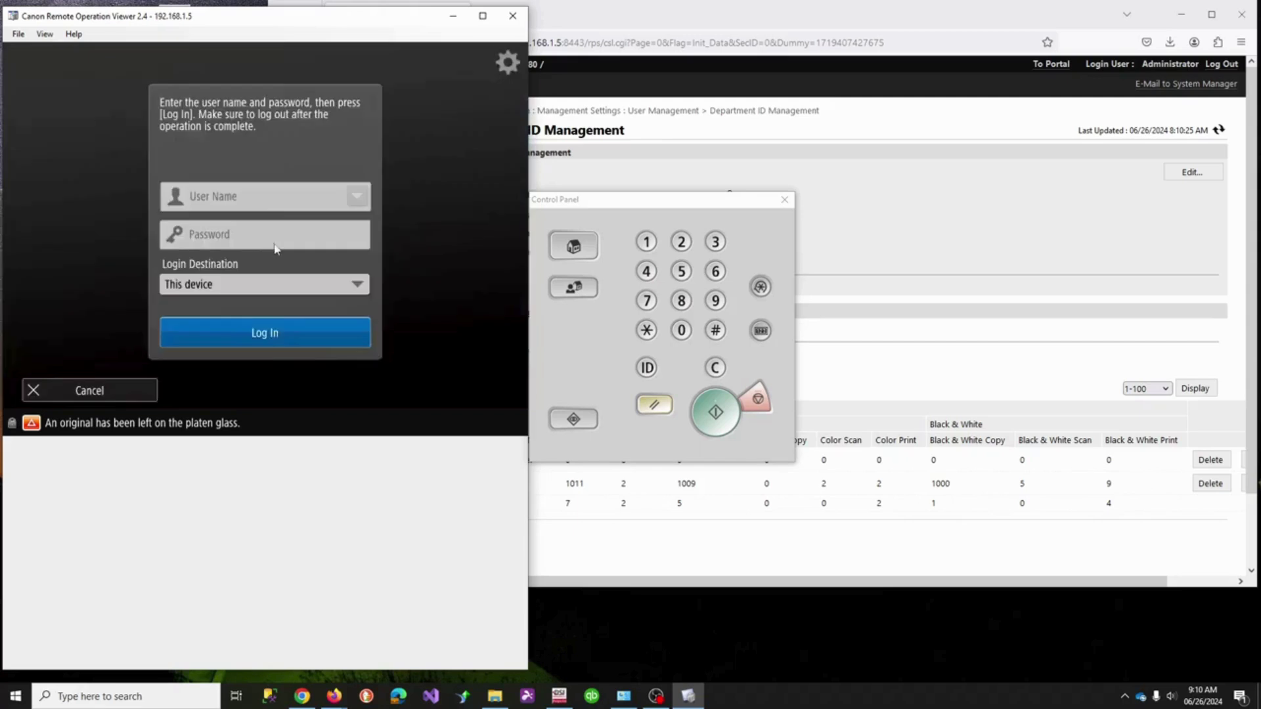
- Log in on the device as Owner with department 0004321, log out, then view Windows Devices and Printers
left_click(266, 202)
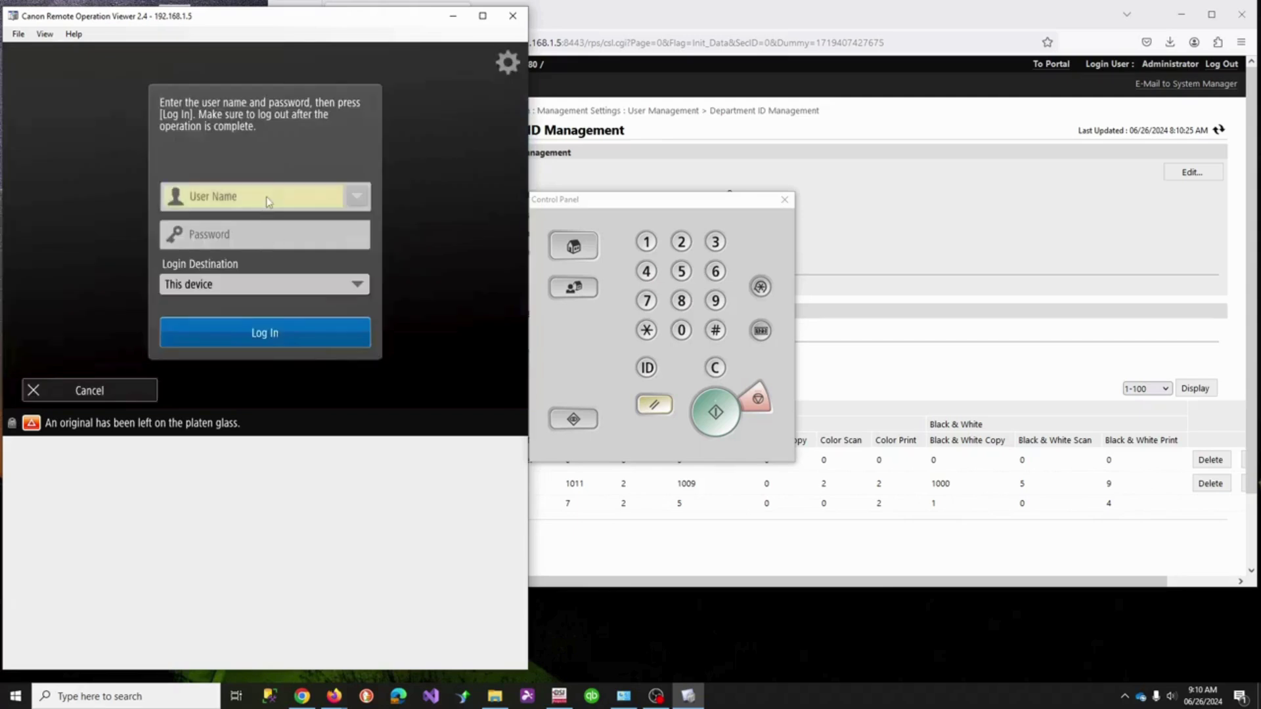
type("Owner")
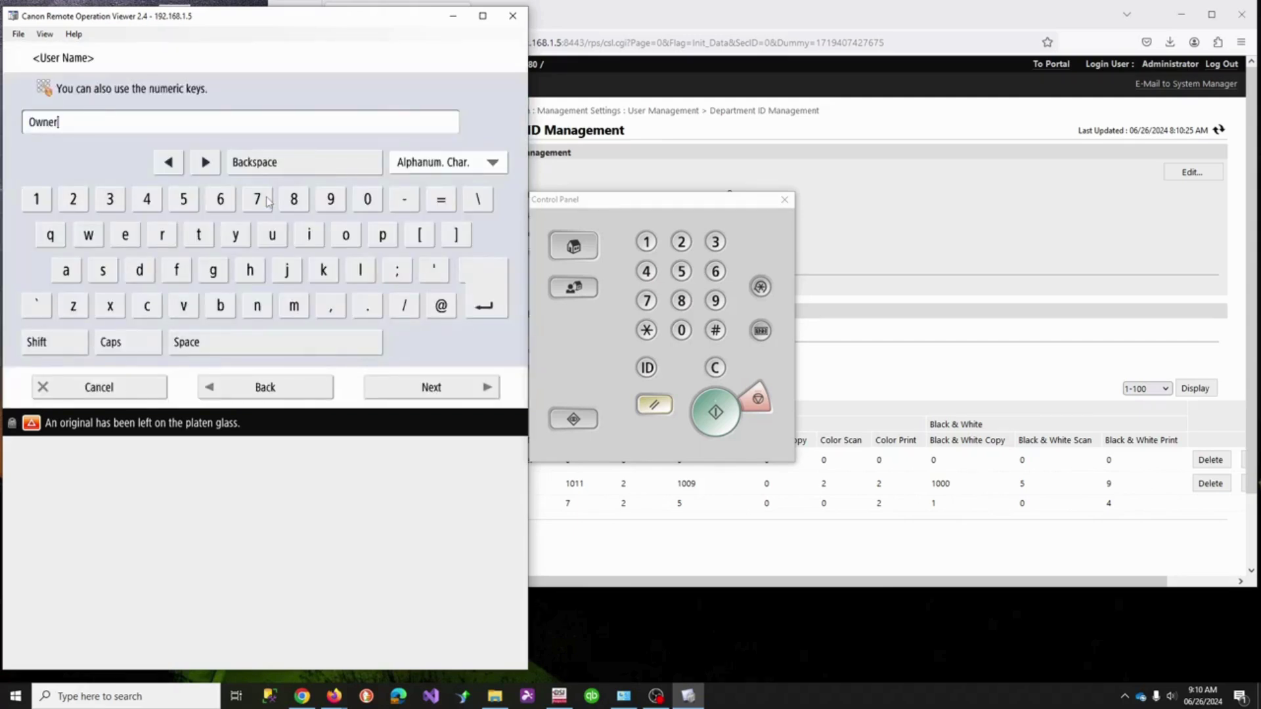
left_click(452, 393)
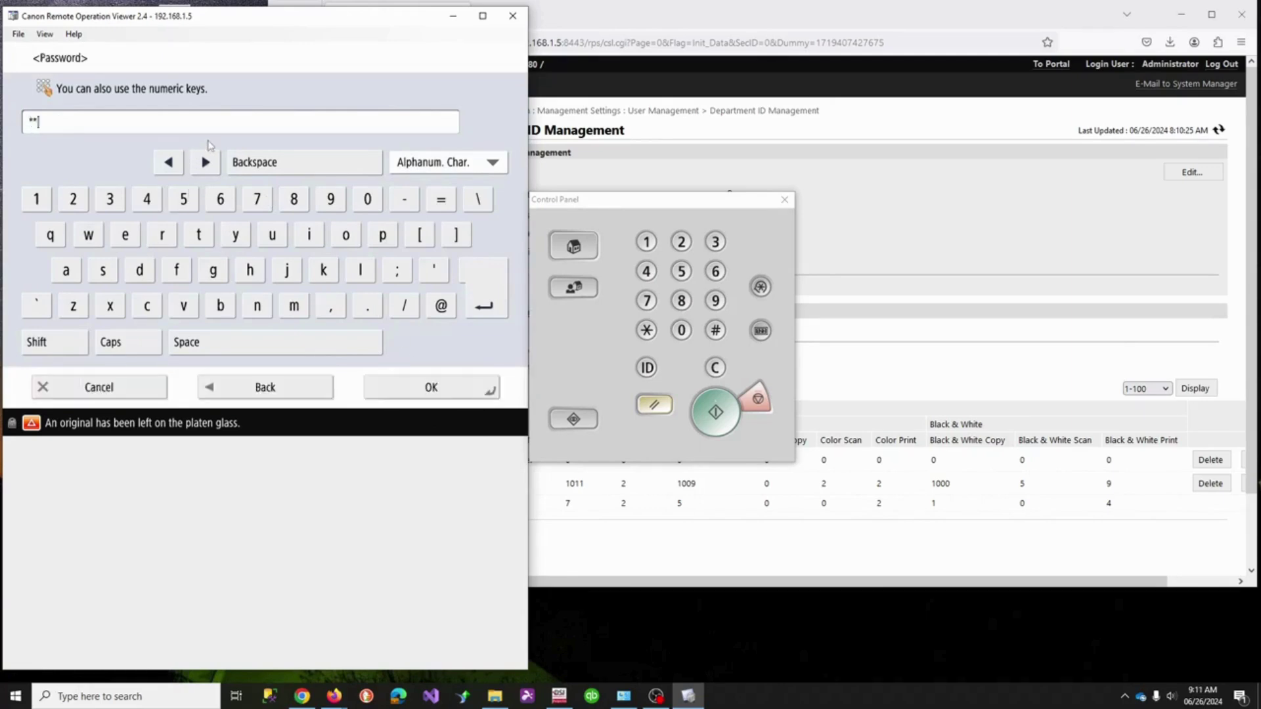
left_click(432, 390)
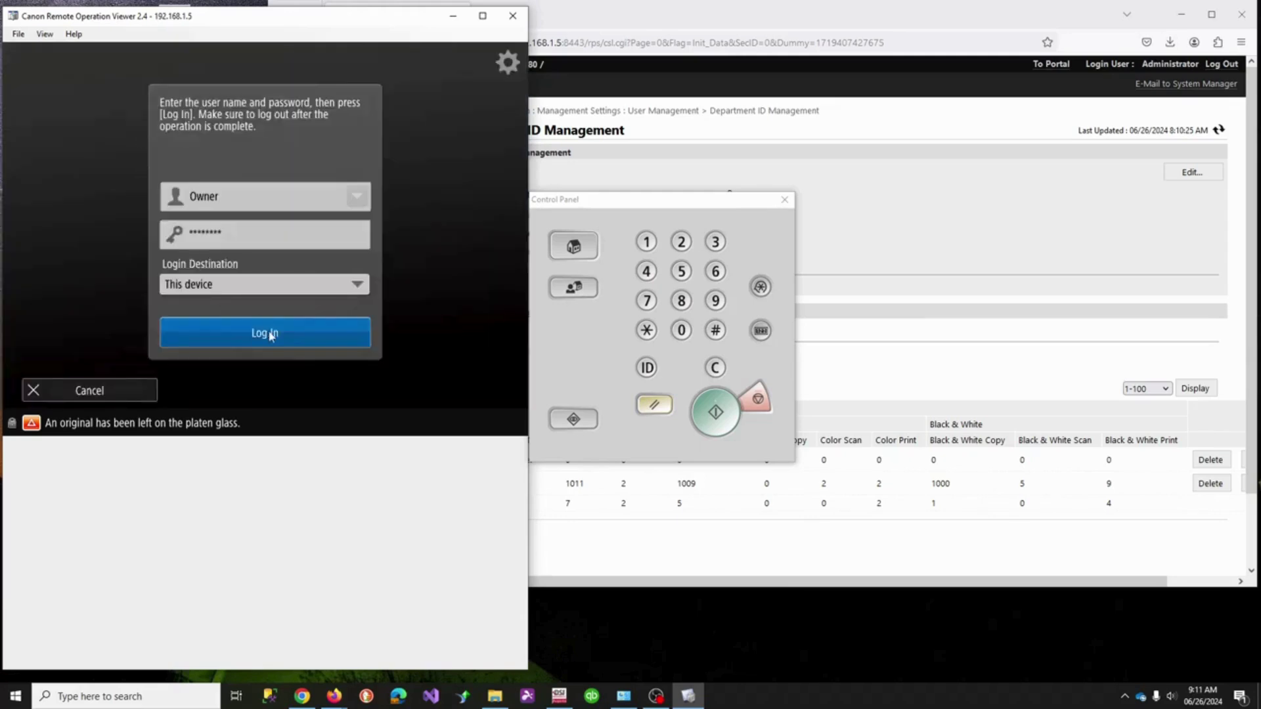
left_click(269, 336)
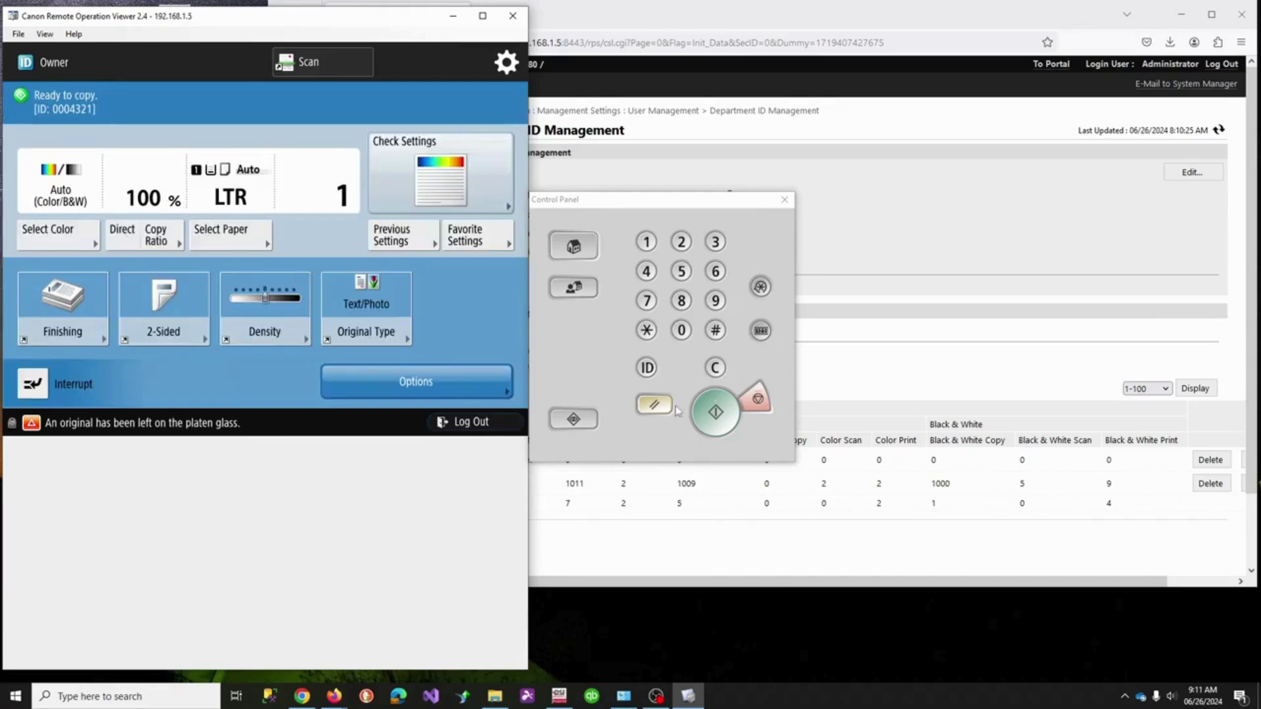
left_click(471, 425)
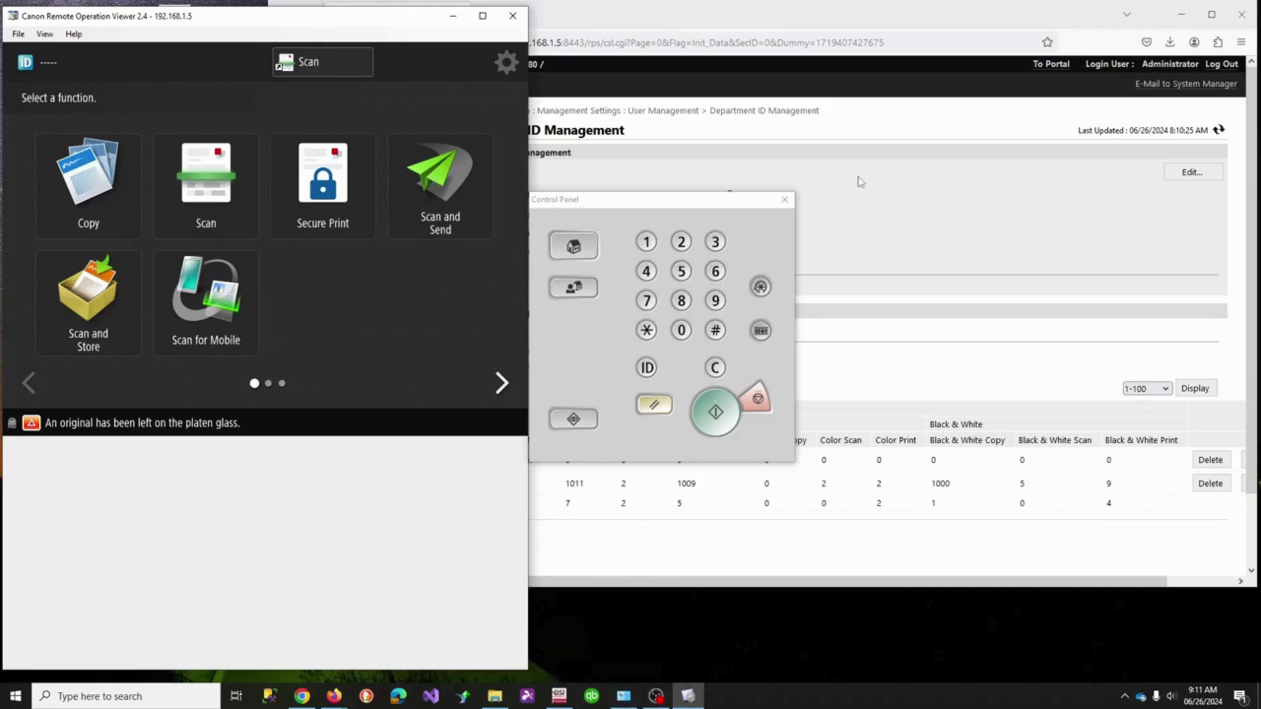
left_click(623, 696)
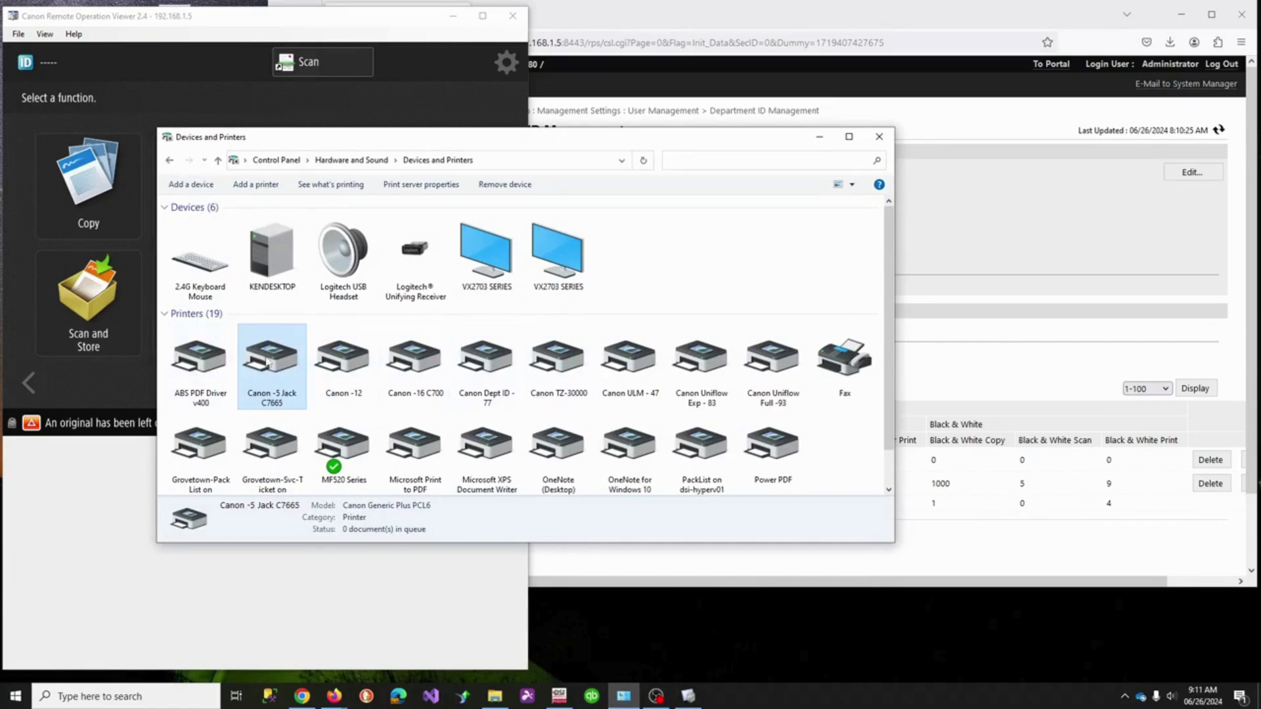
- Open the Canon C7665 printer properties and retrieve the current configuration from the device
right_click(268, 360)
left_click(319, 444)
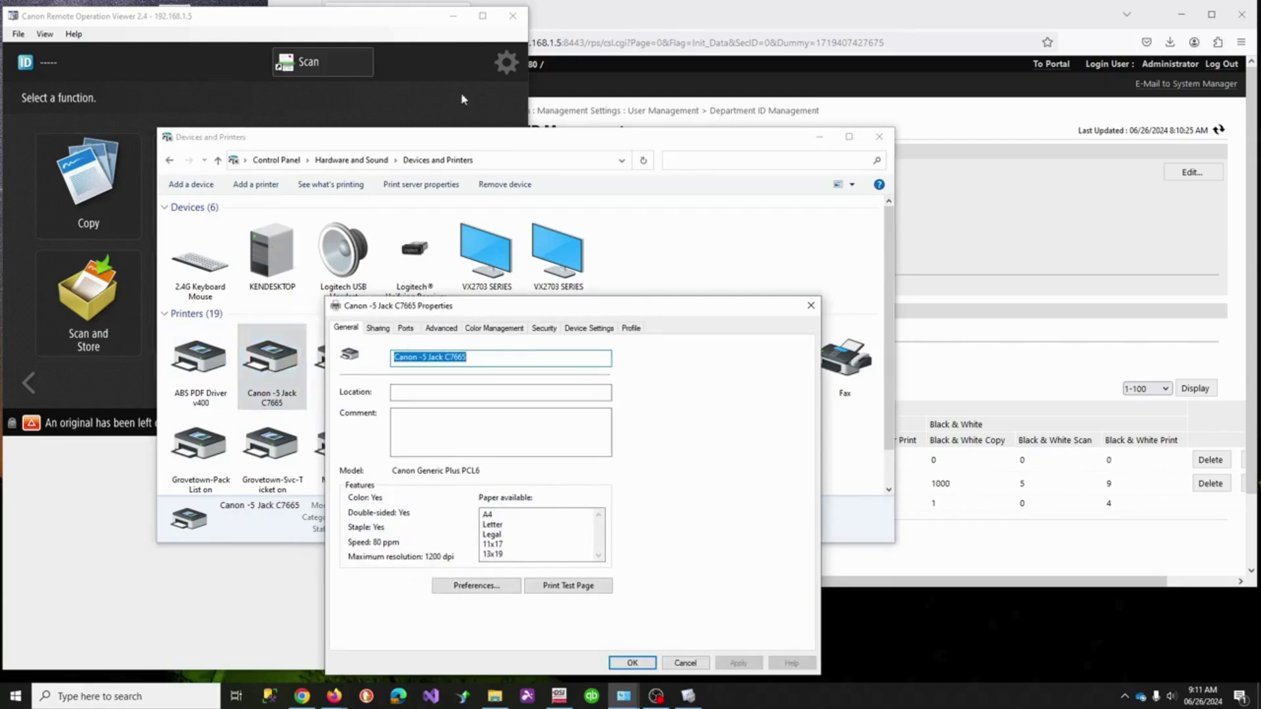
left_click_drag(422, 308, 349, 185)
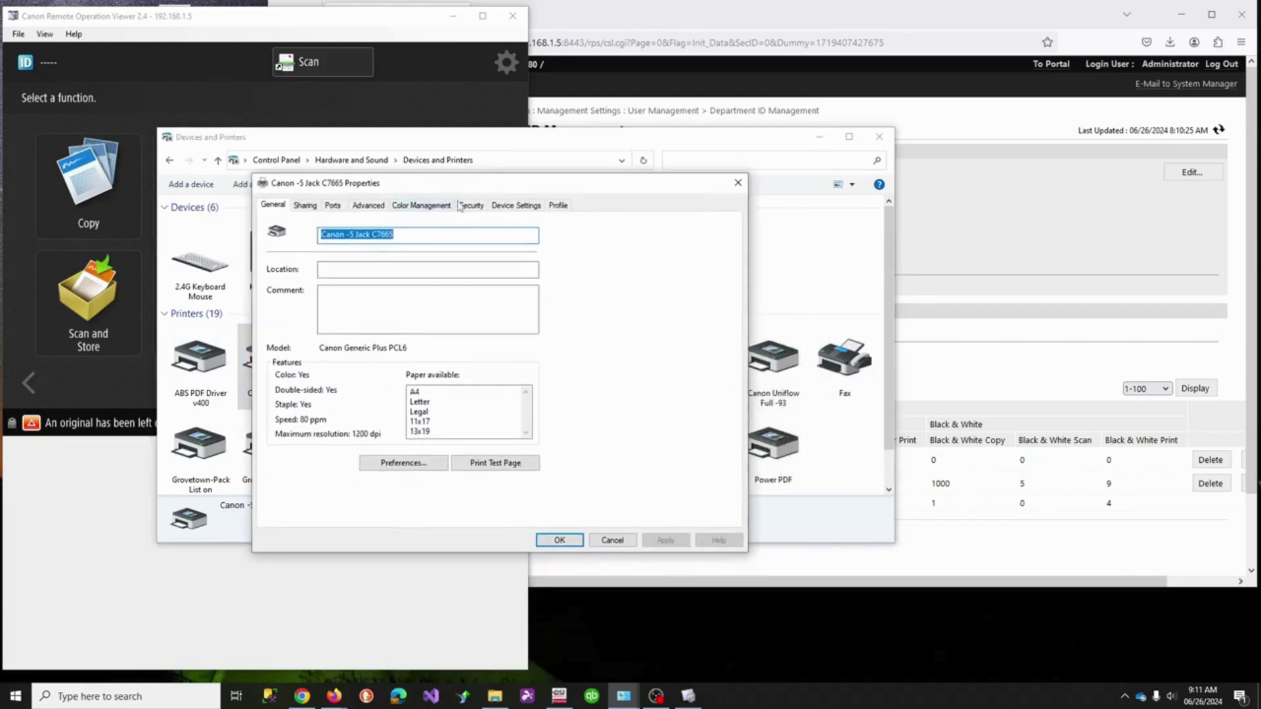
left_click(516, 206)
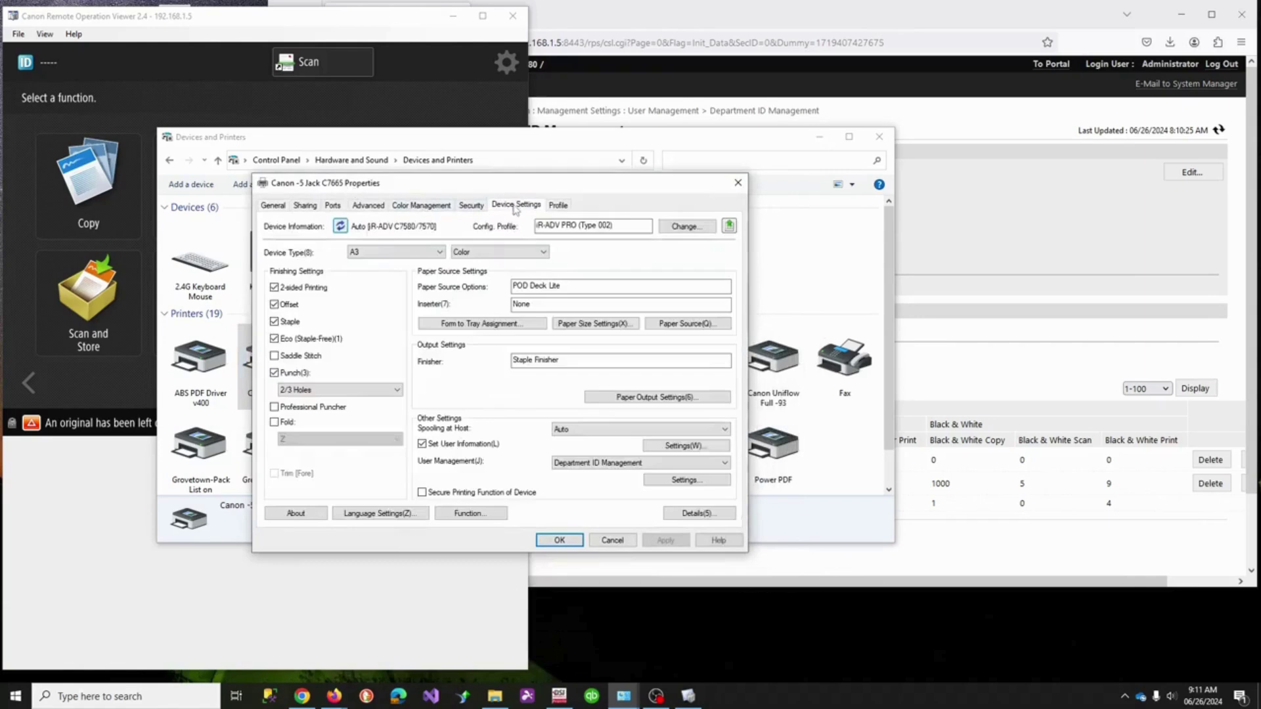
left_click(341, 226)
left_click(667, 393)
left_click(685, 396)
- Extend department ID management to black-and-white printing and apply the driver settings
left_click(708, 480)
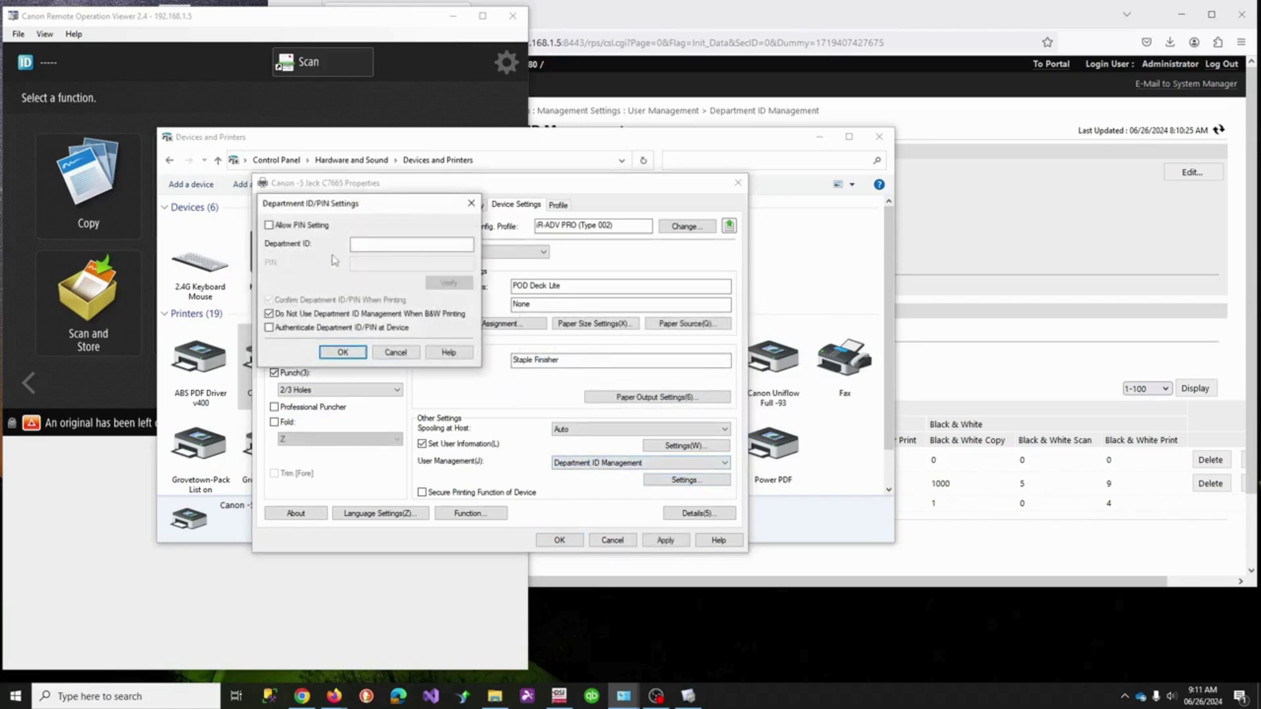
left_click(268, 315)
left_click(343, 353)
left_click(664, 541)
left_click(273, 205)
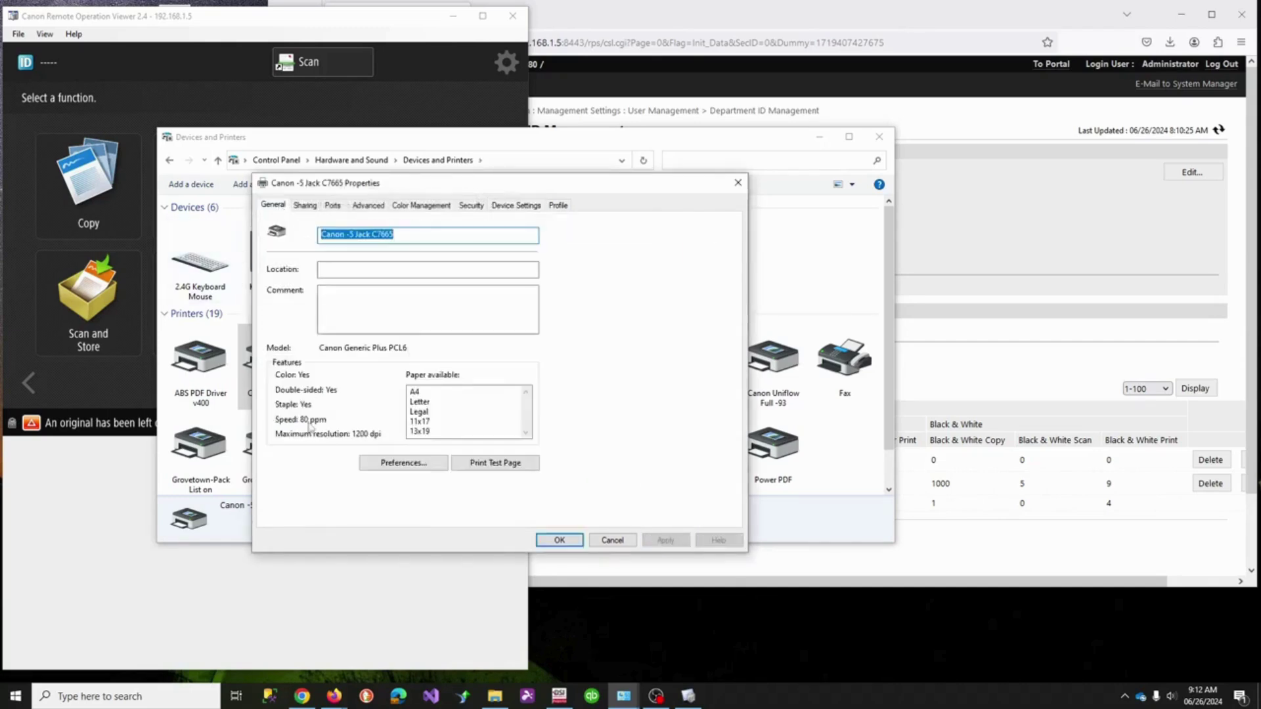
- Send a test page, dismissing the department ID prompt without entering any values
left_click(429, 466)
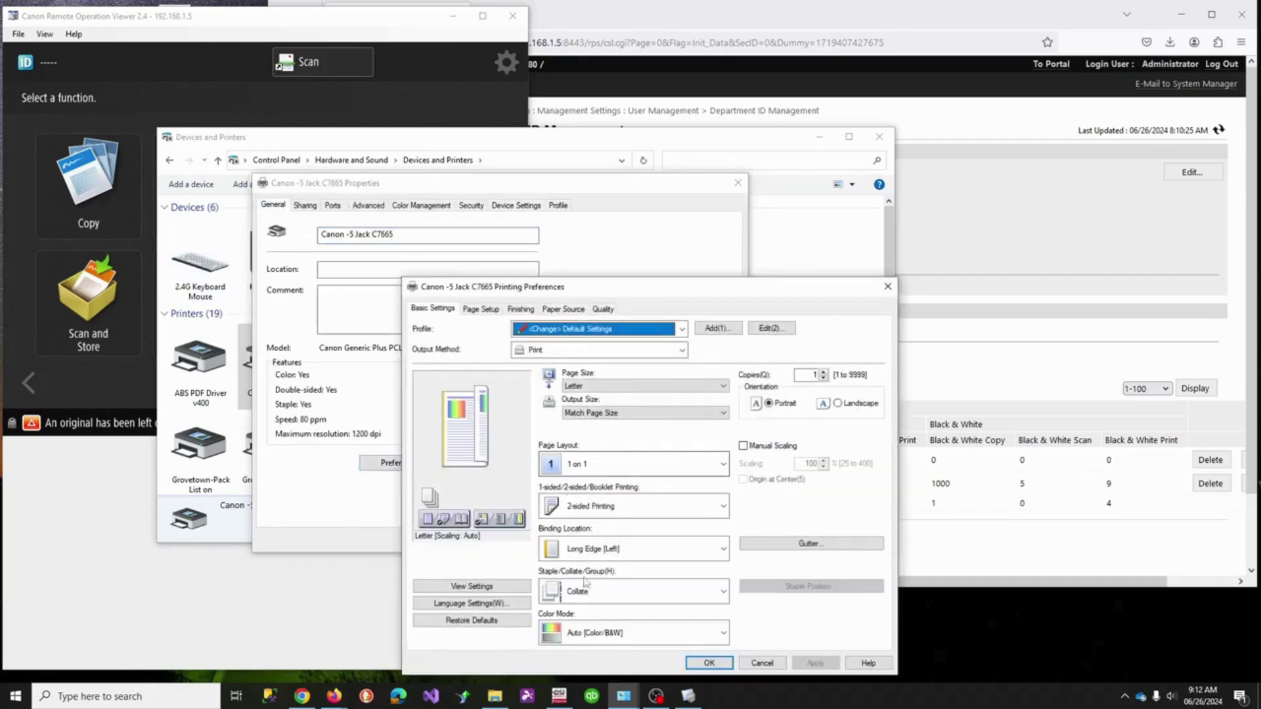
left_click(710, 662)
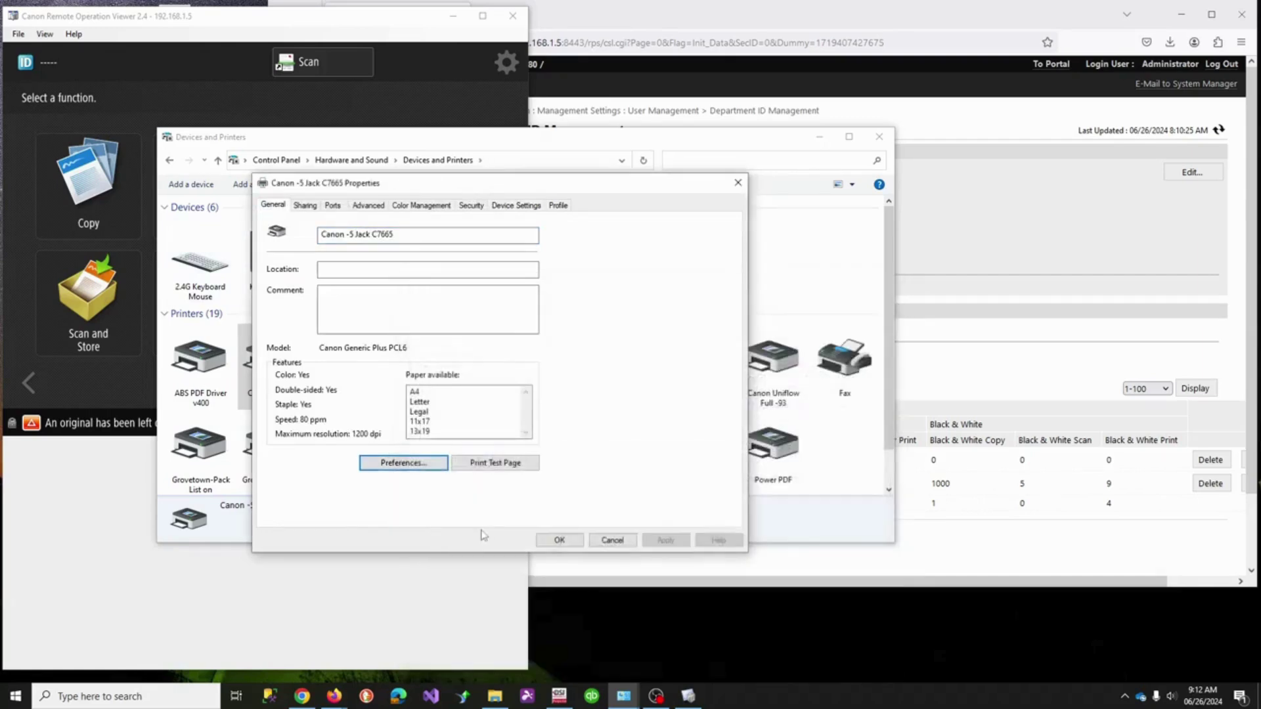
left_click(470, 463)
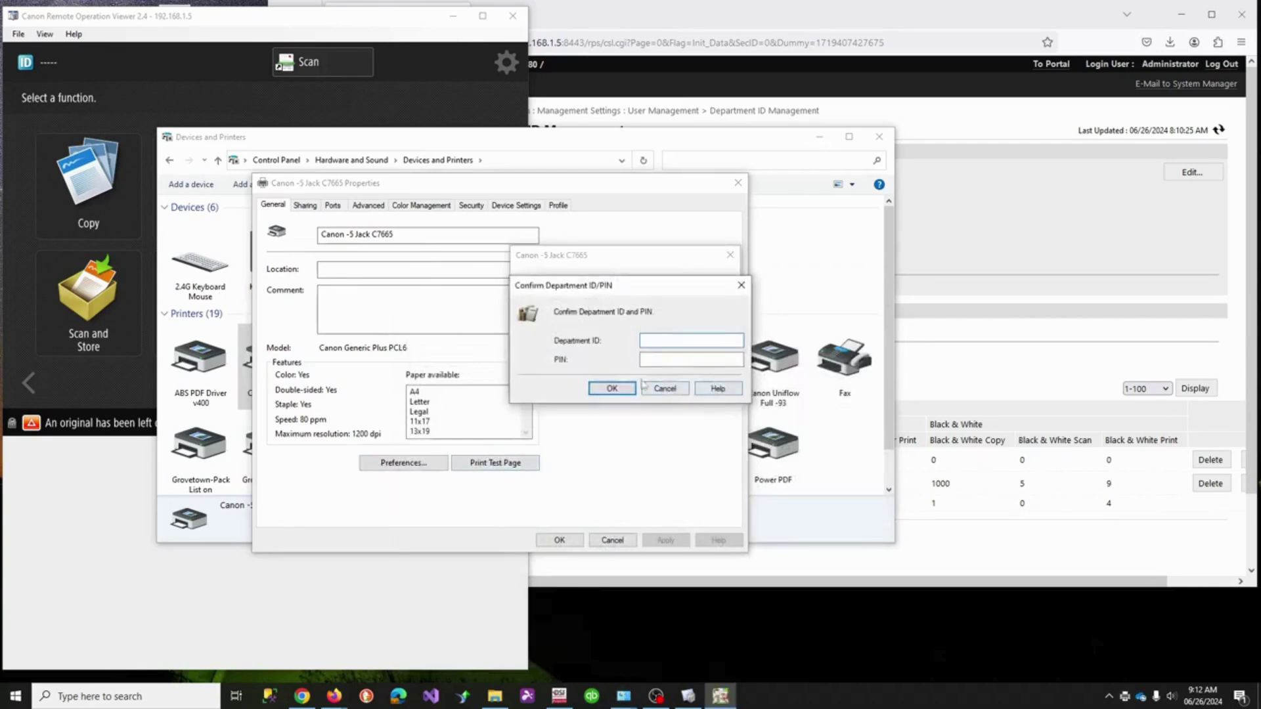
left_click(649, 340)
left_click(664, 388)
left_click(710, 378)
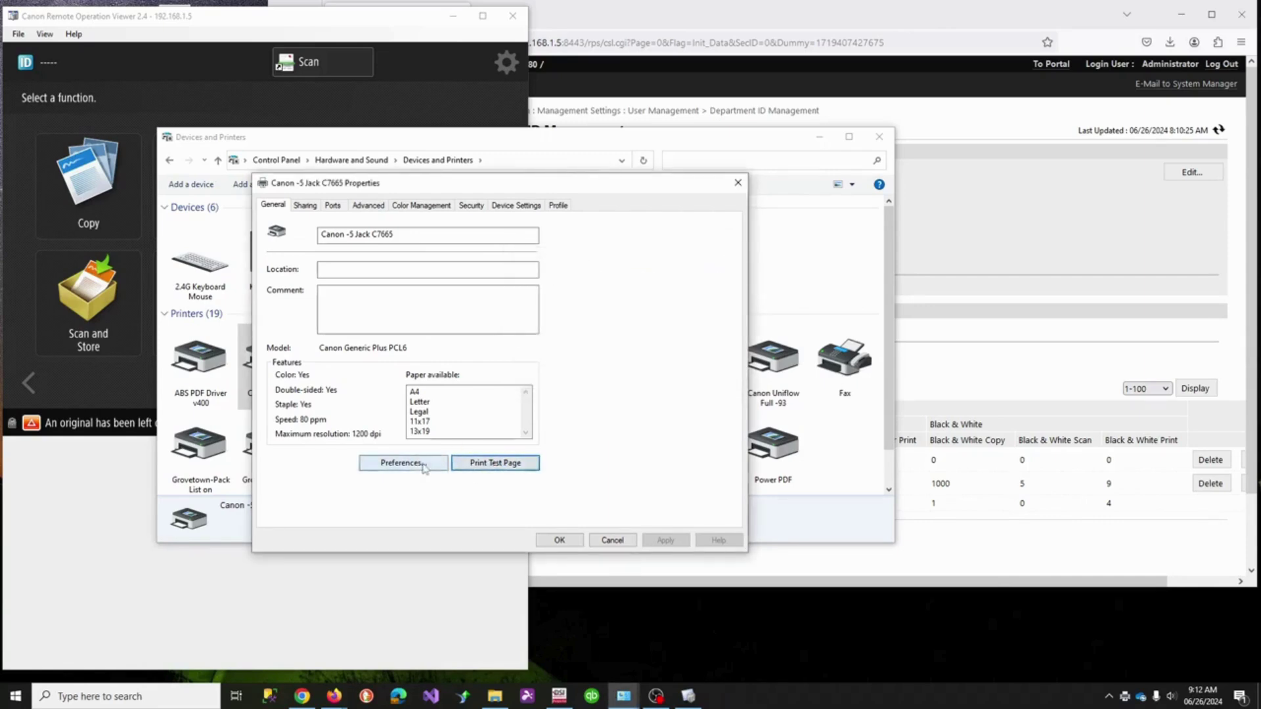
- Set the default Color Mode to Black and White and print another test page
left_click(413, 467)
left_click(601, 633)
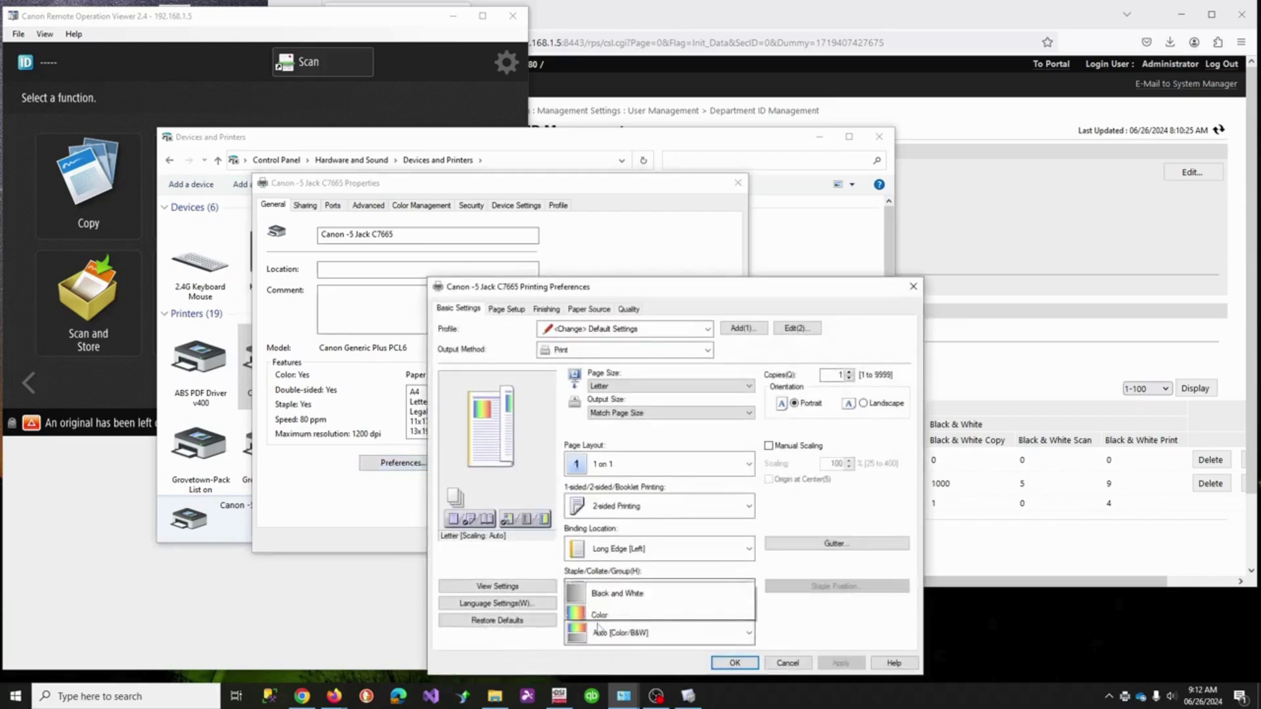
left_click(607, 563)
left_click(841, 663)
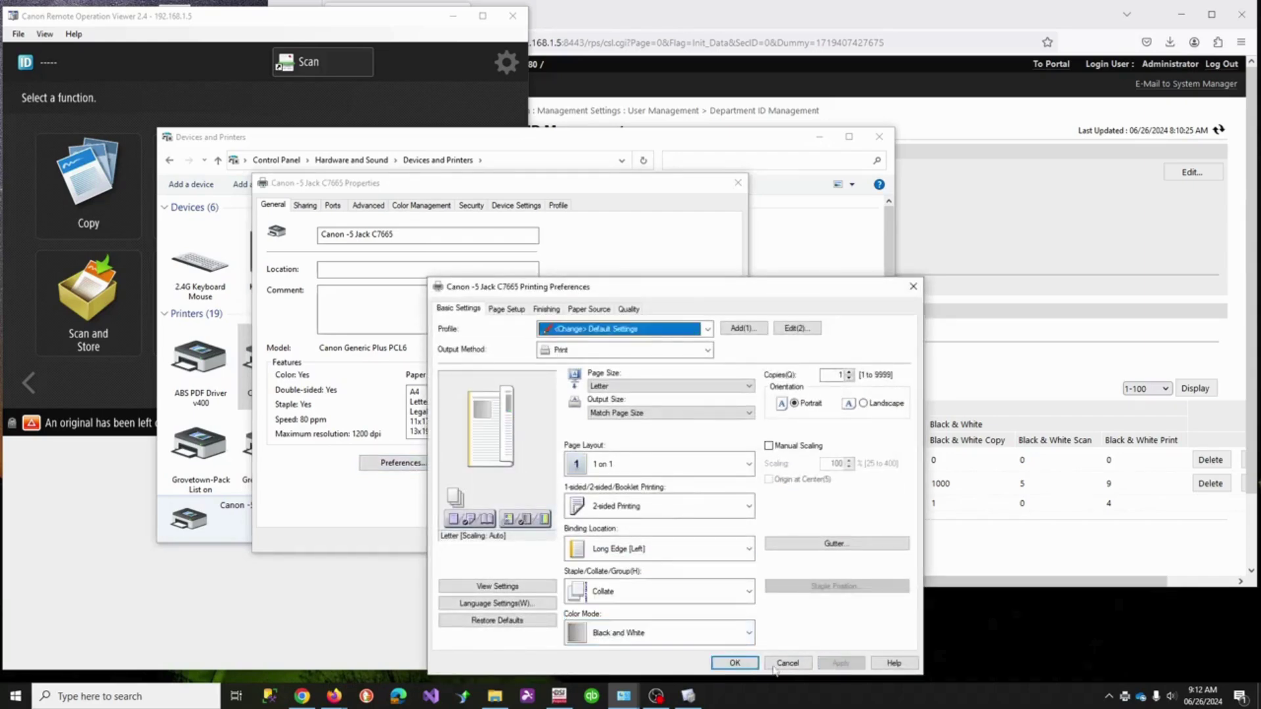
left_click(735, 663)
left_click(494, 462)
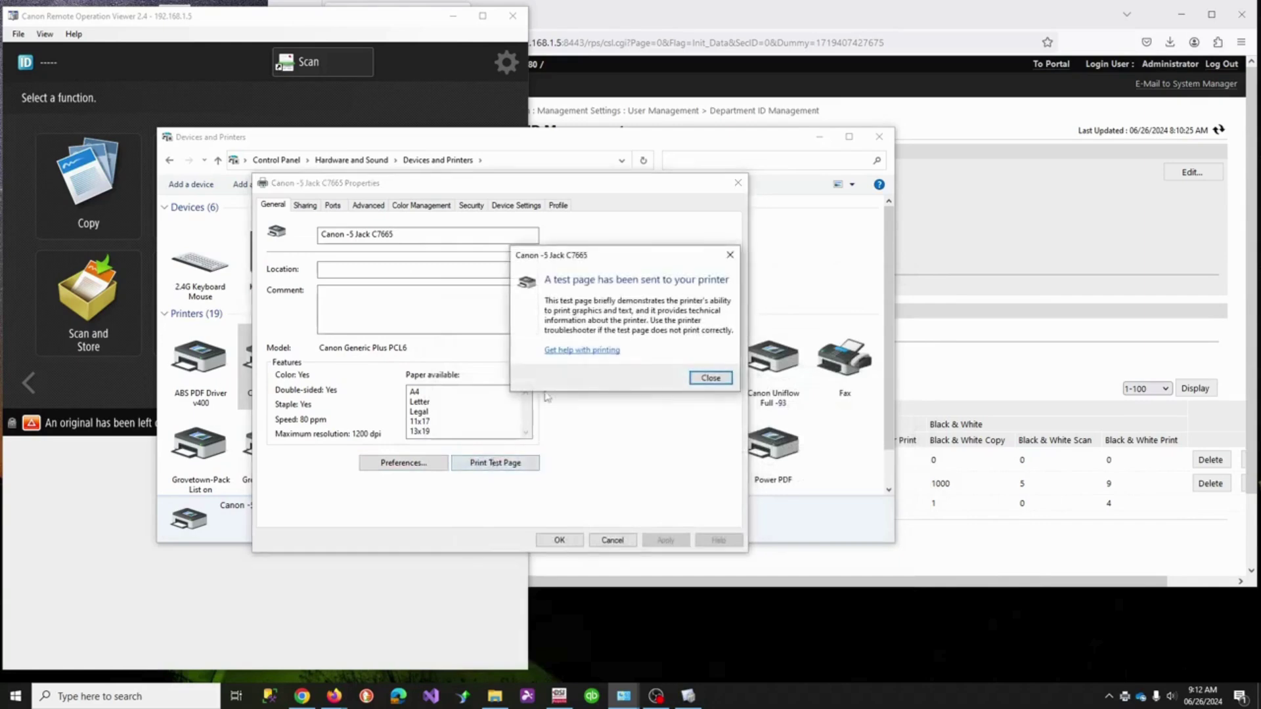
left_click(708, 375)
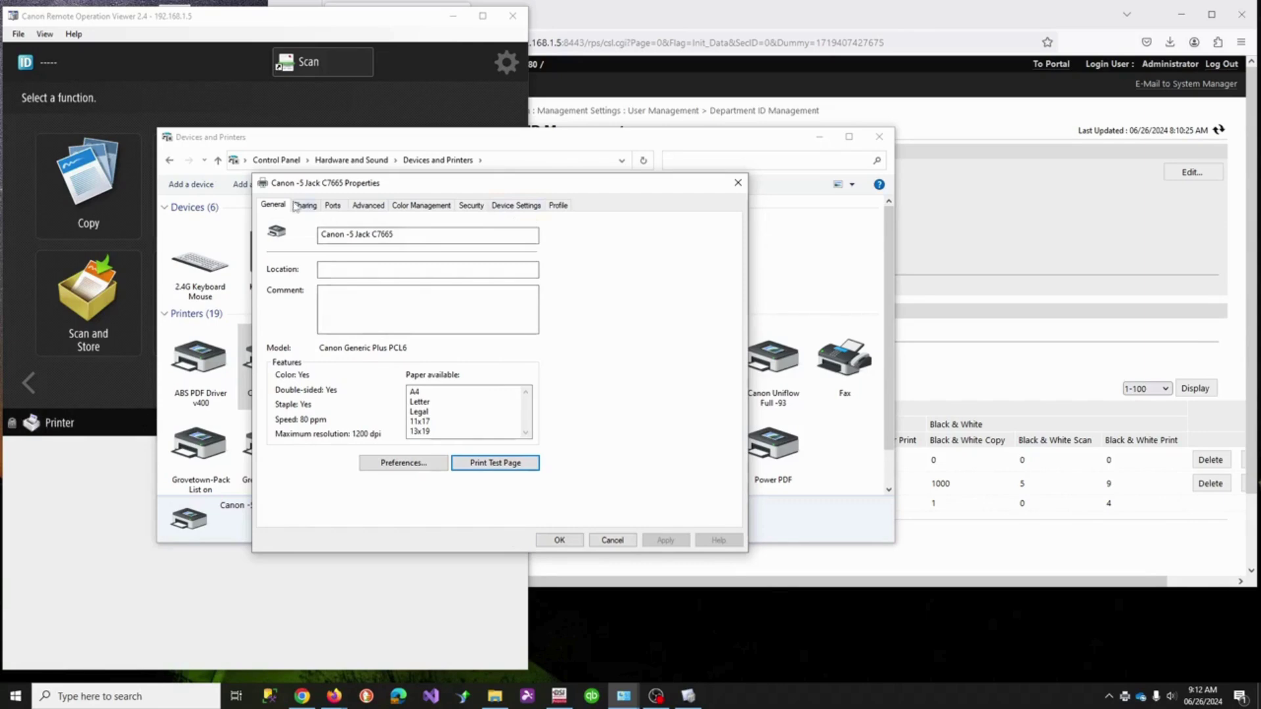
- Allow PIN setting, enter department ID 4321 with its PIN, and verify them against the device
left_click(522, 208)
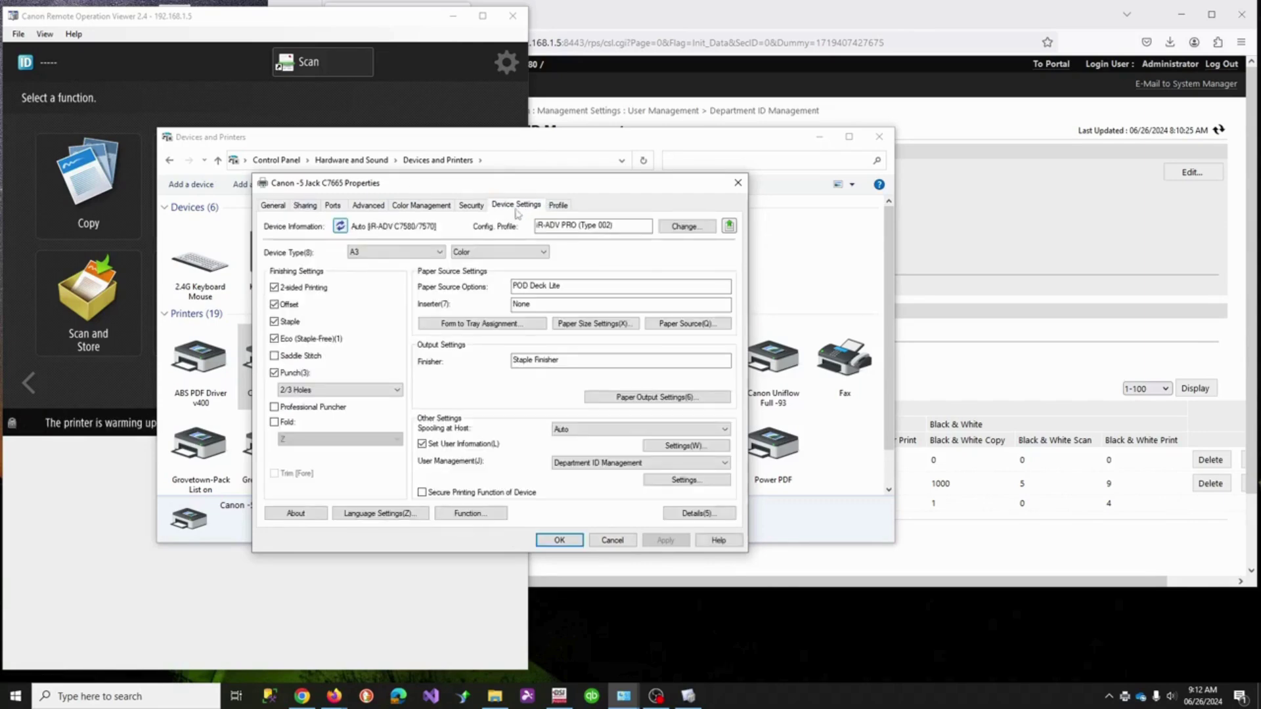
left_click(683, 480)
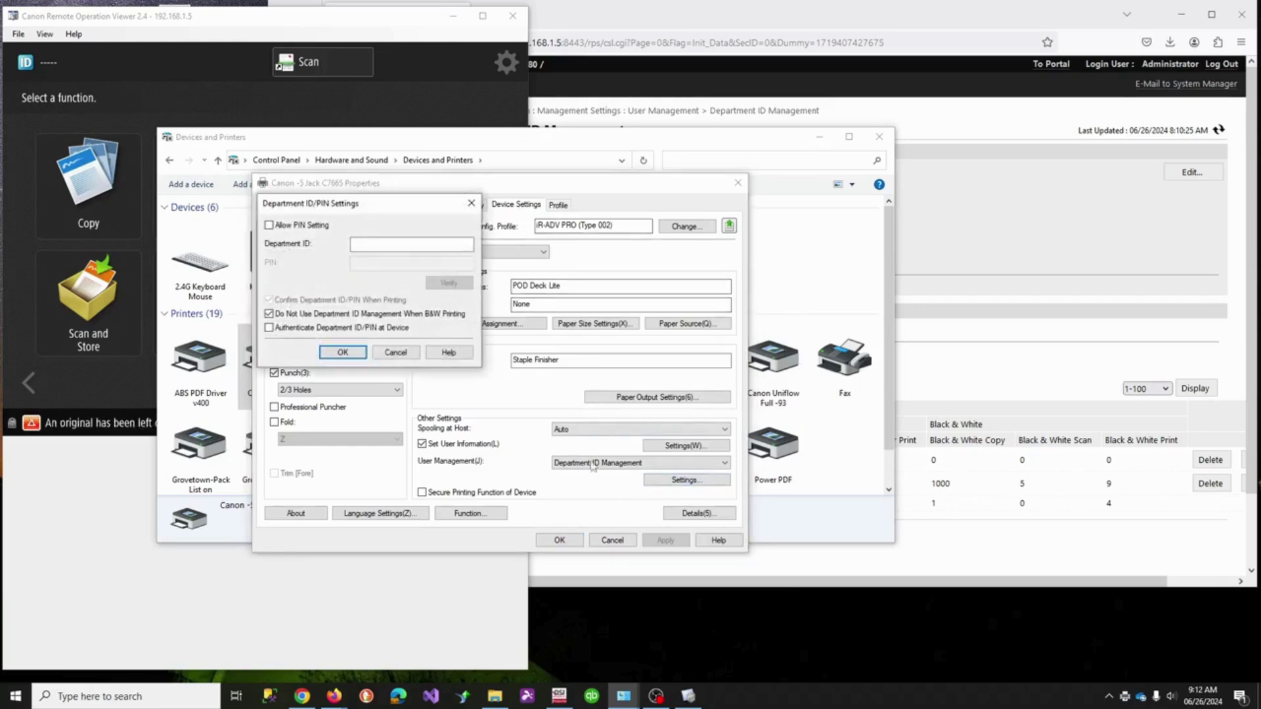
left_click(280, 226)
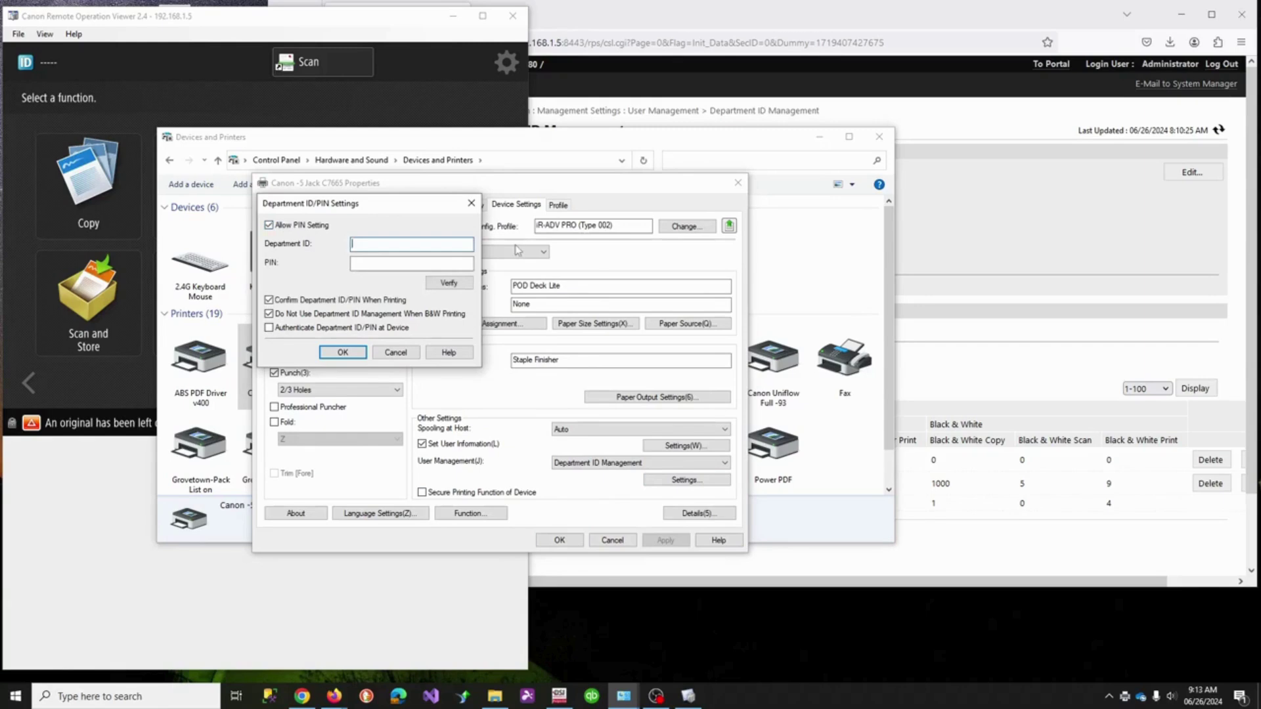
left_click(1051, 373)
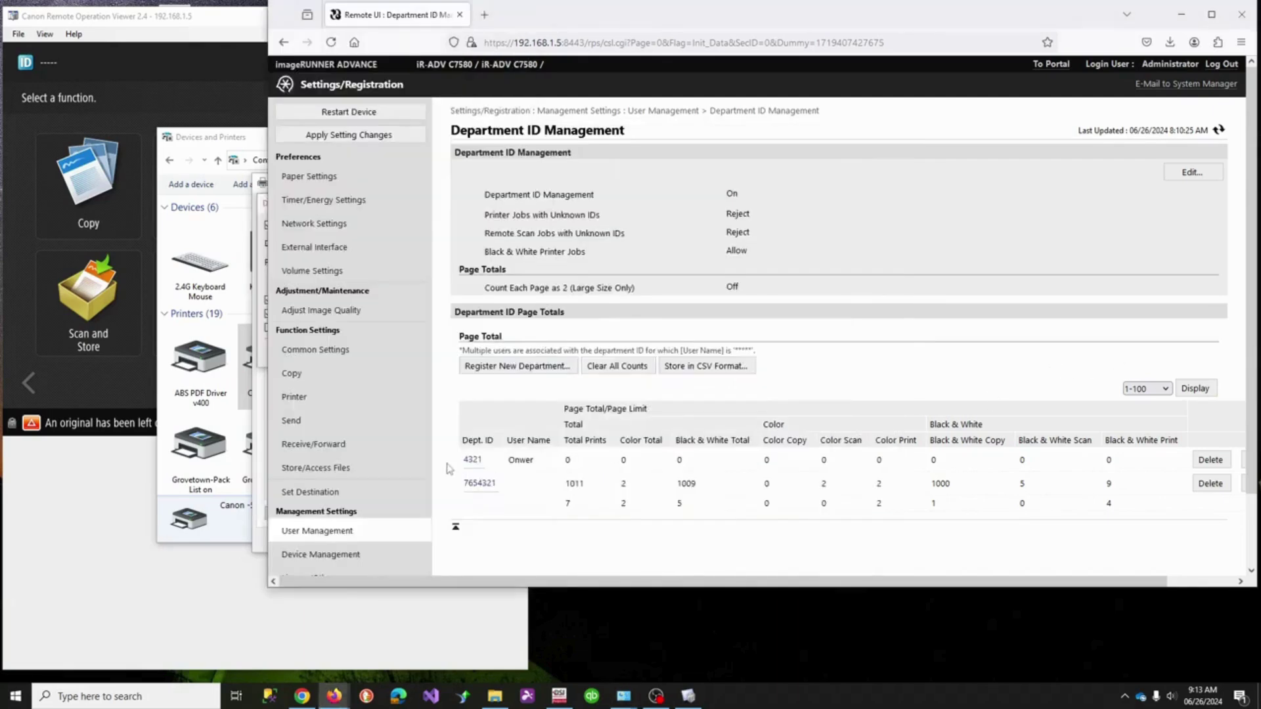
left_click(261, 226)
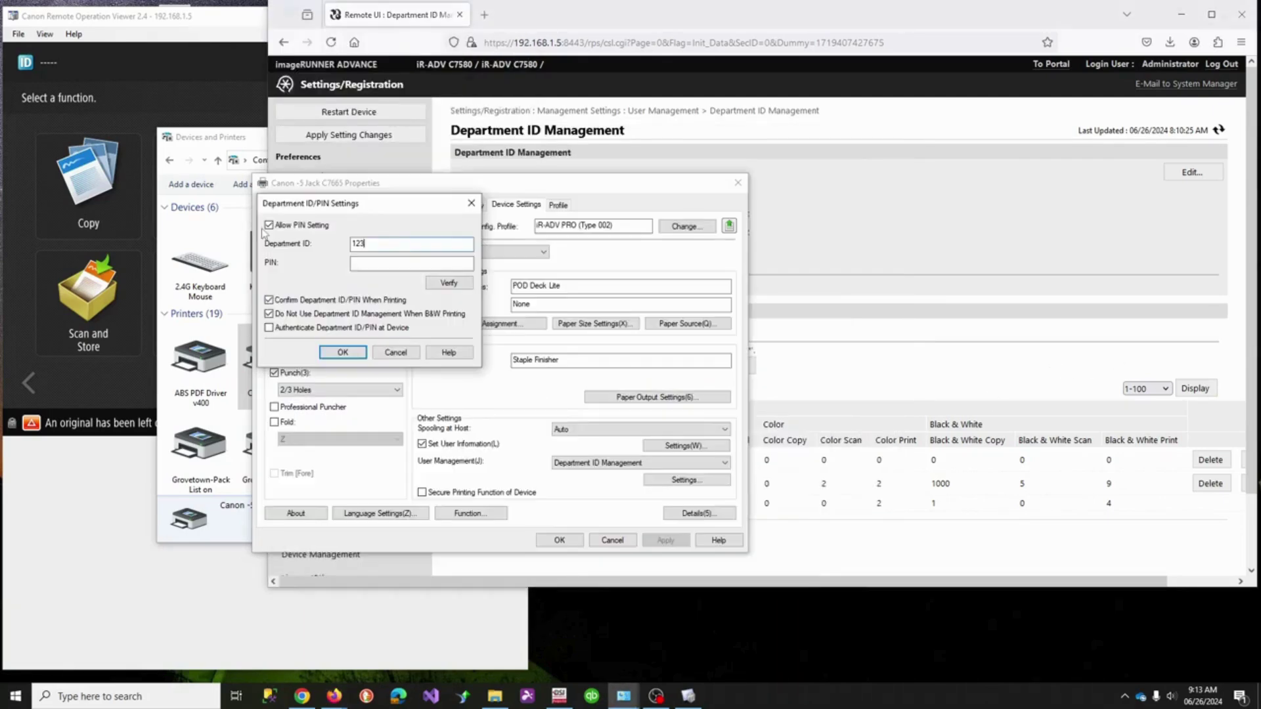
left_click_drag(395, 243, 276, 249)
left_click(448, 282)
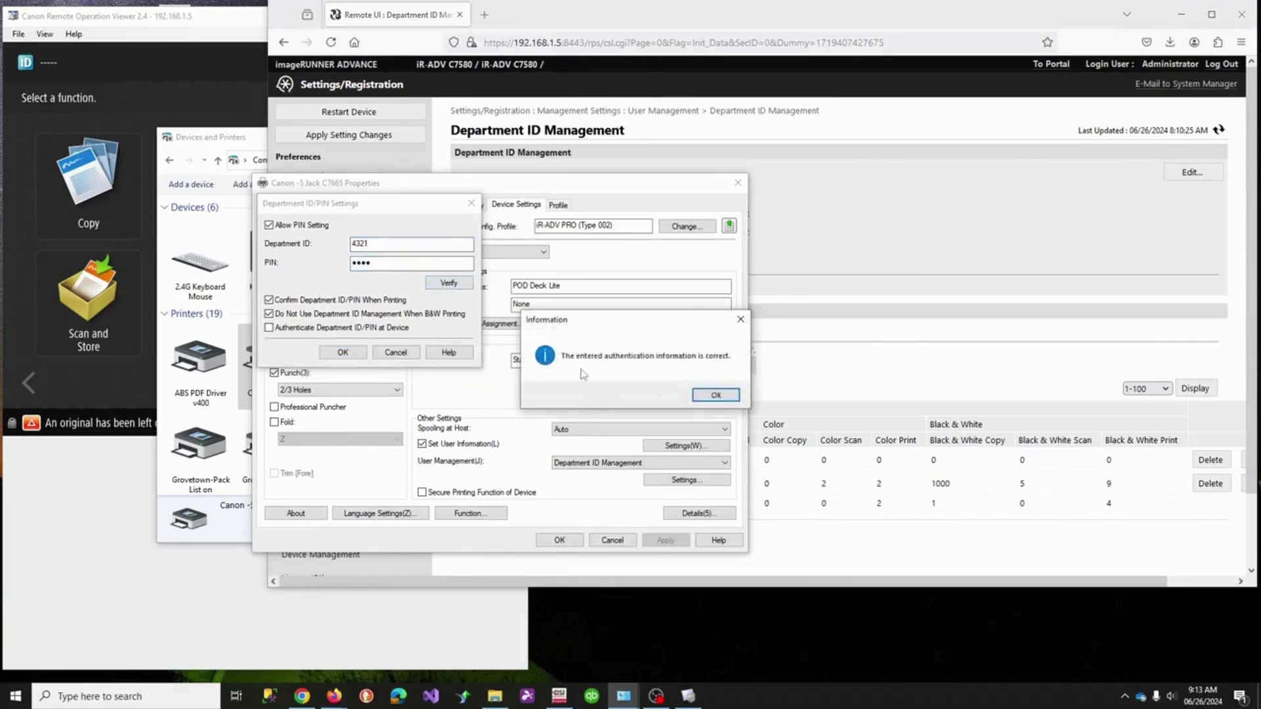
left_click(724, 396)
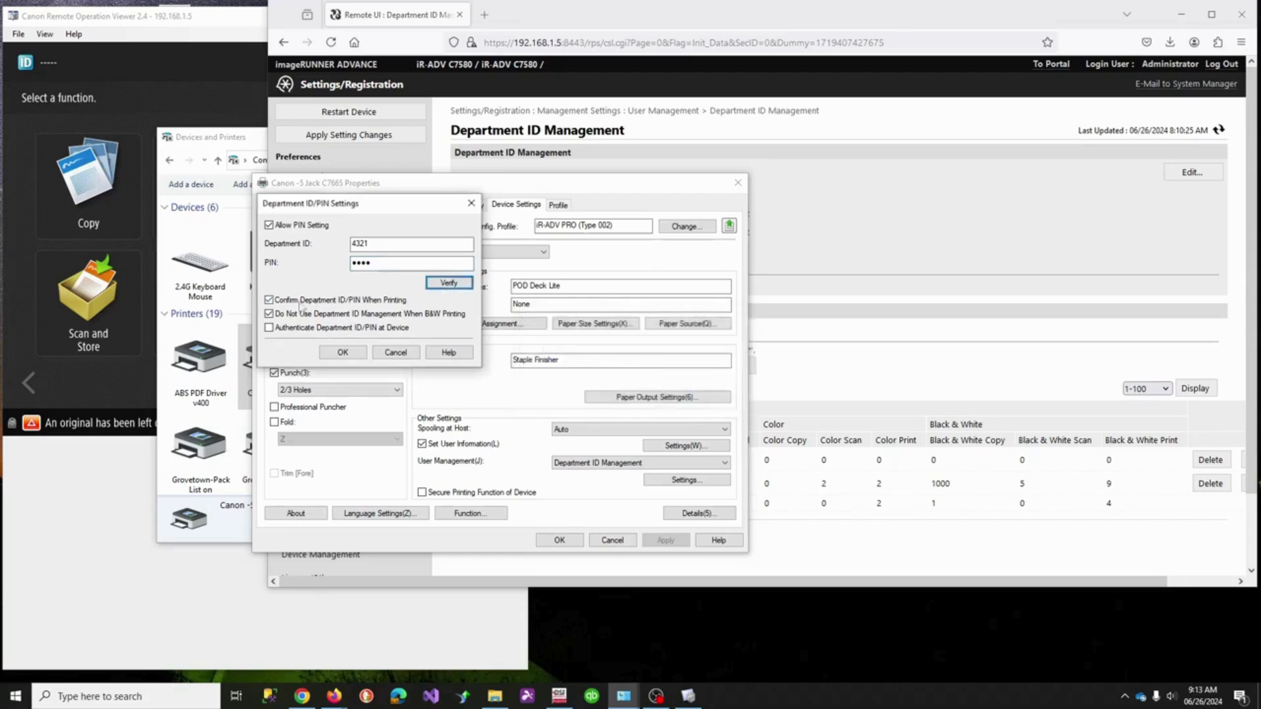
- Turn off the print-time department ID prompt, include black-and-white jobs, and save the settings
left_click(277, 304)
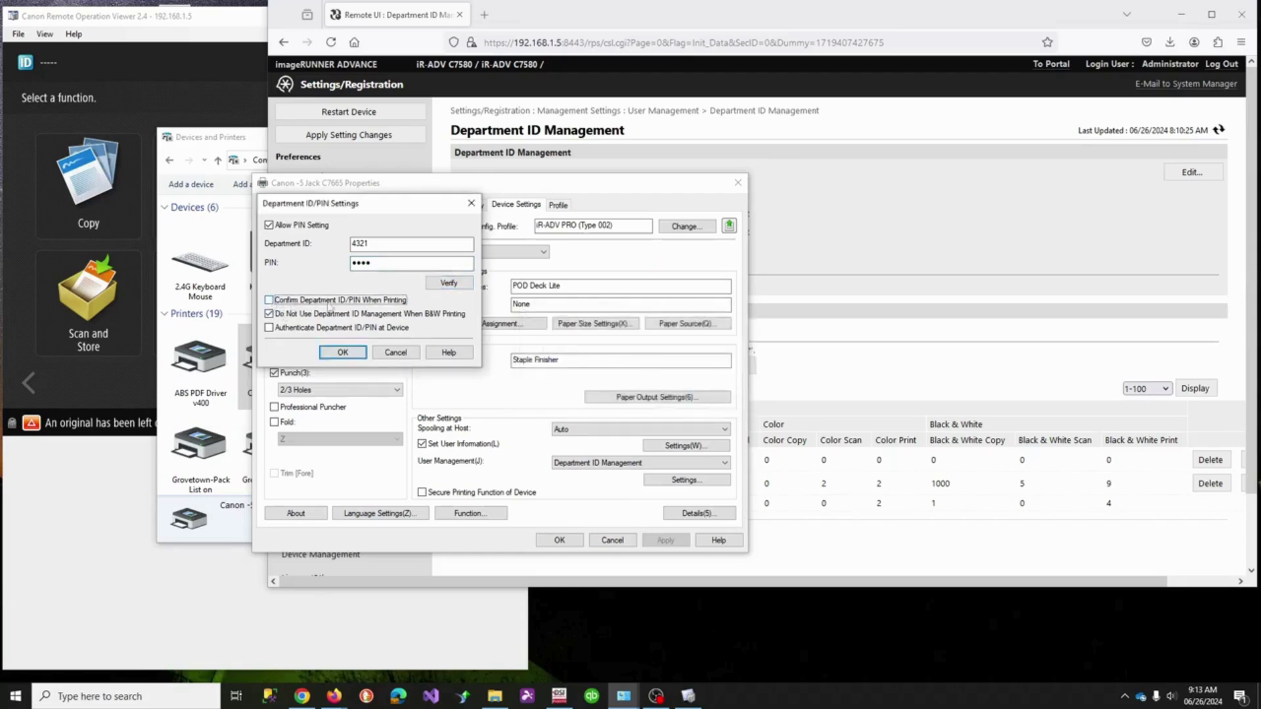
left_click(272, 316)
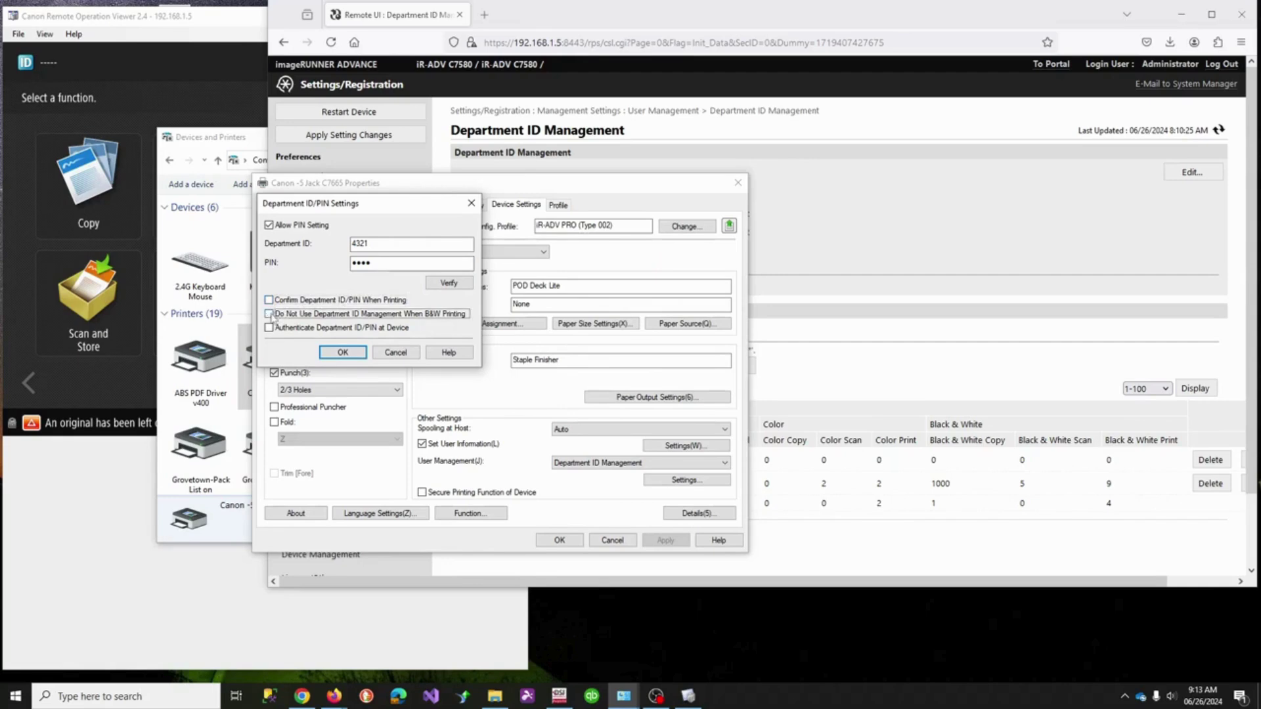
left_click(356, 263)
left_click(342, 352)
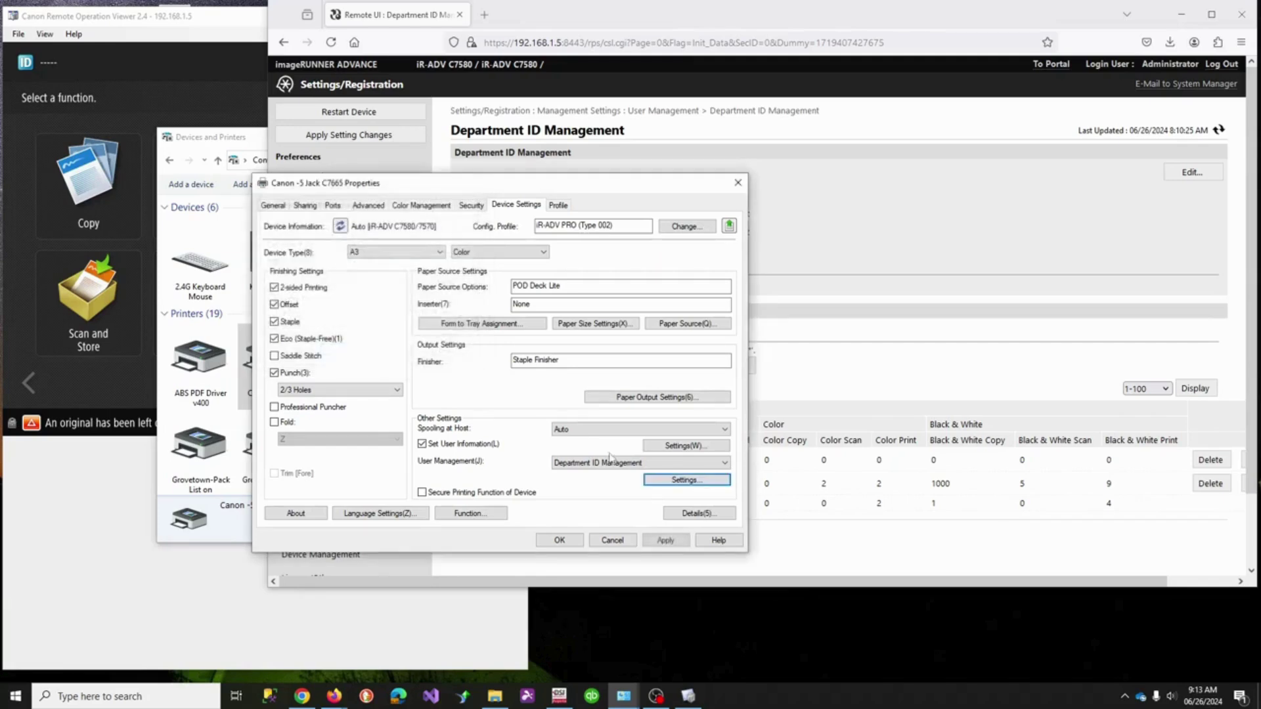
- Apply the C7665 driver changes, switch Color Mode back to Auto [Color/B&W], and print a test page
left_click(665, 540)
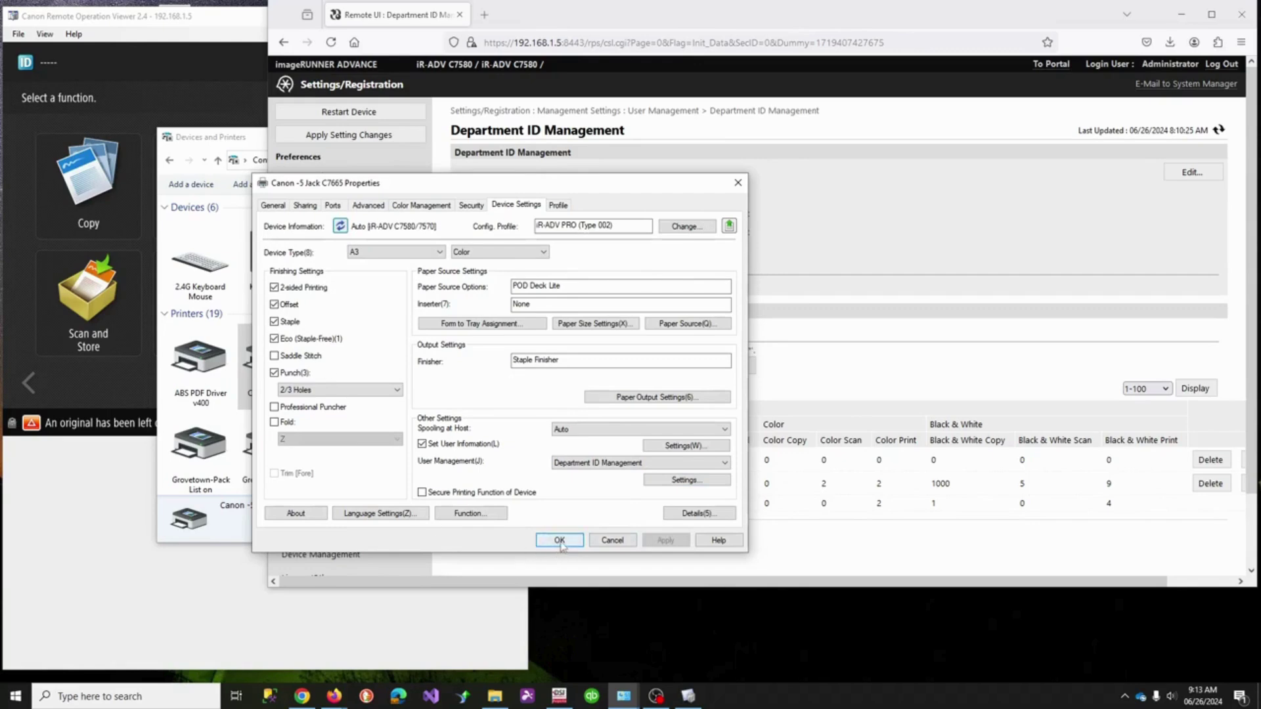
left_click(275, 206)
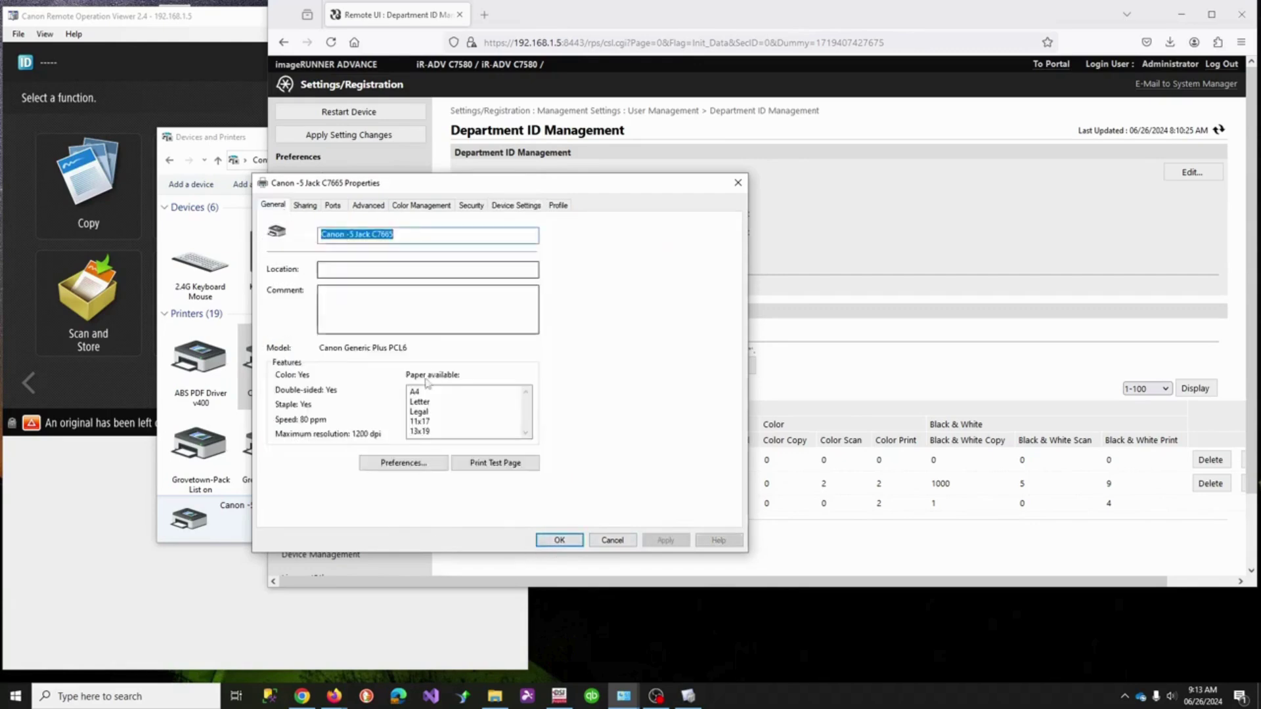
left_click(422, 465)
left_click(611, 634)
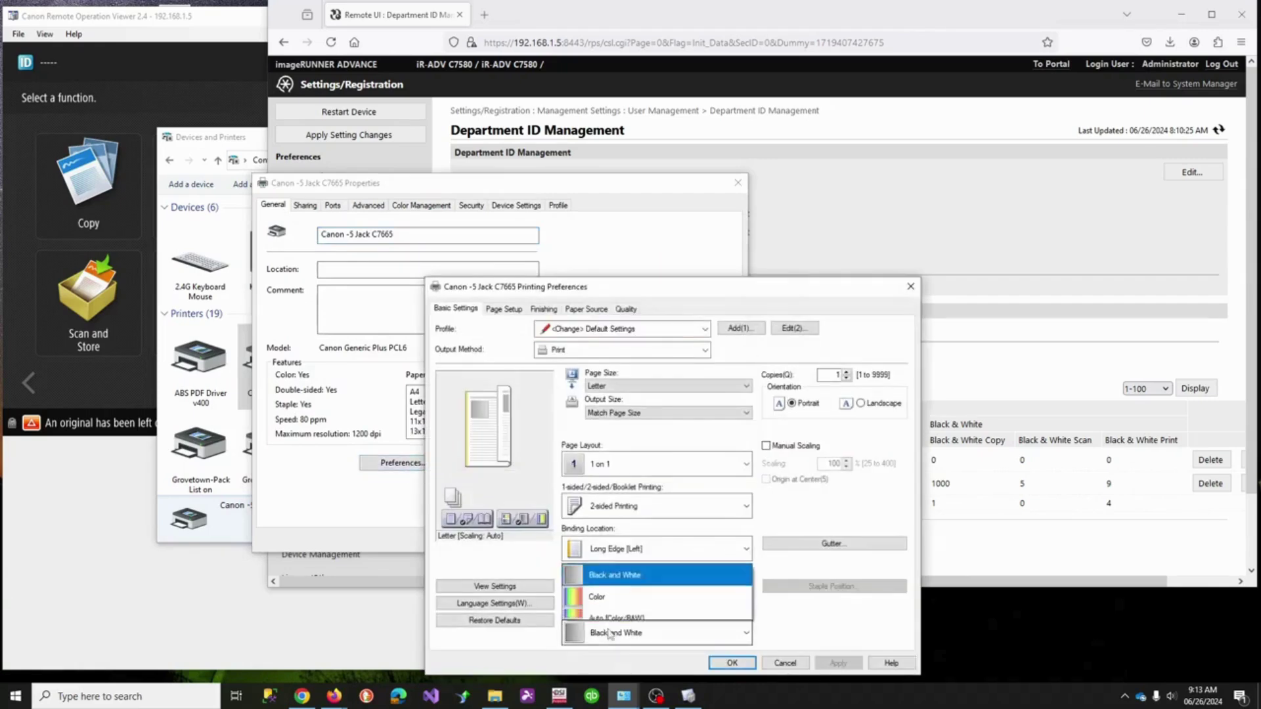
left_click(614, 608)
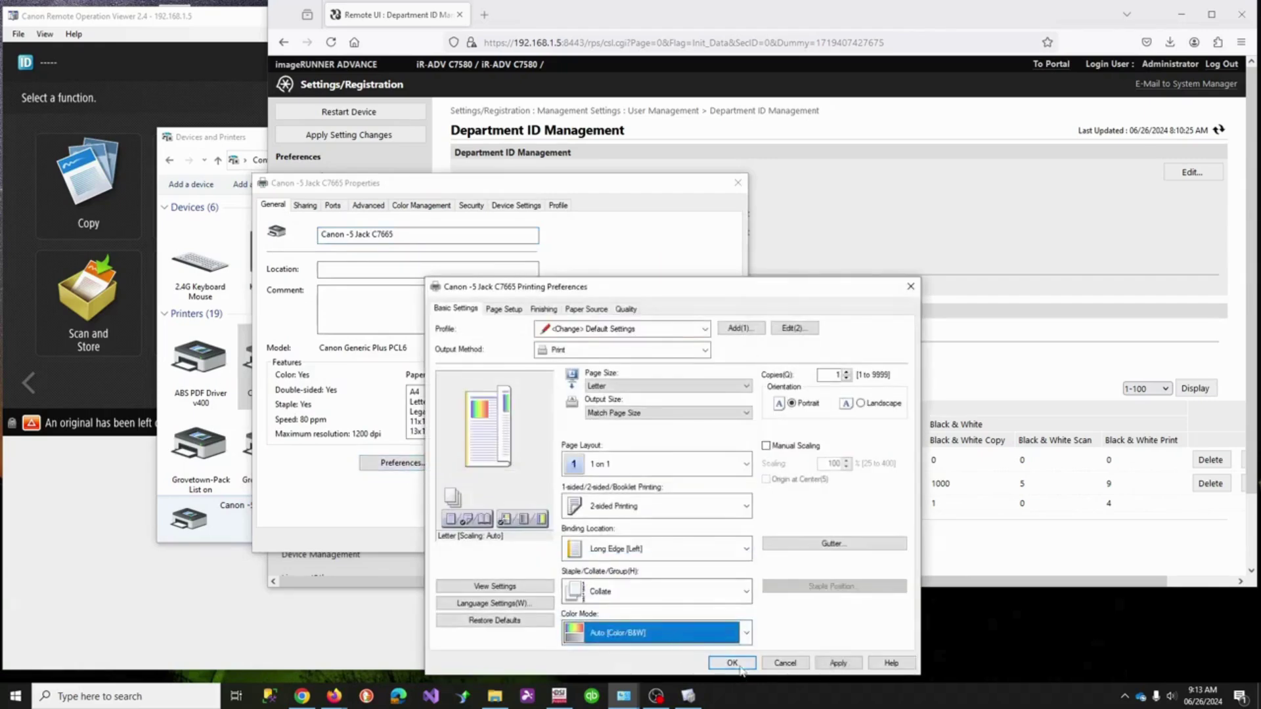
left_click(731, 663)
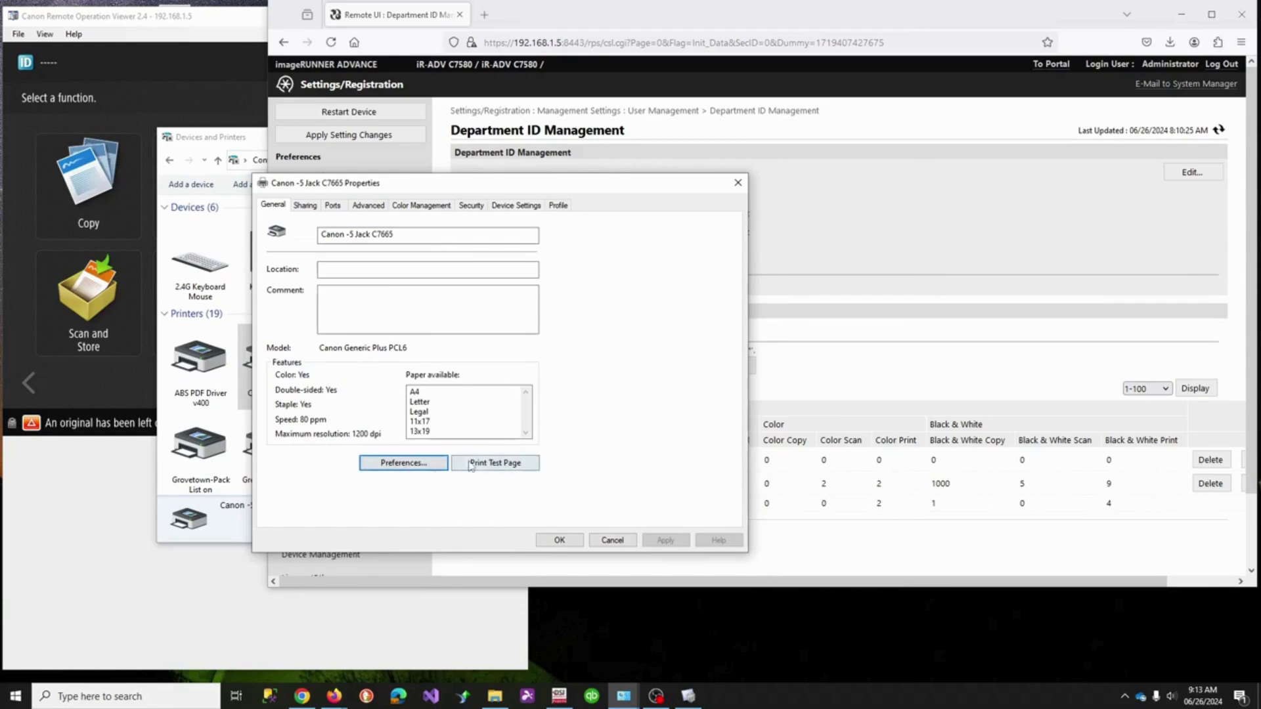
left_click(486, 464)
left_click(707, 378)
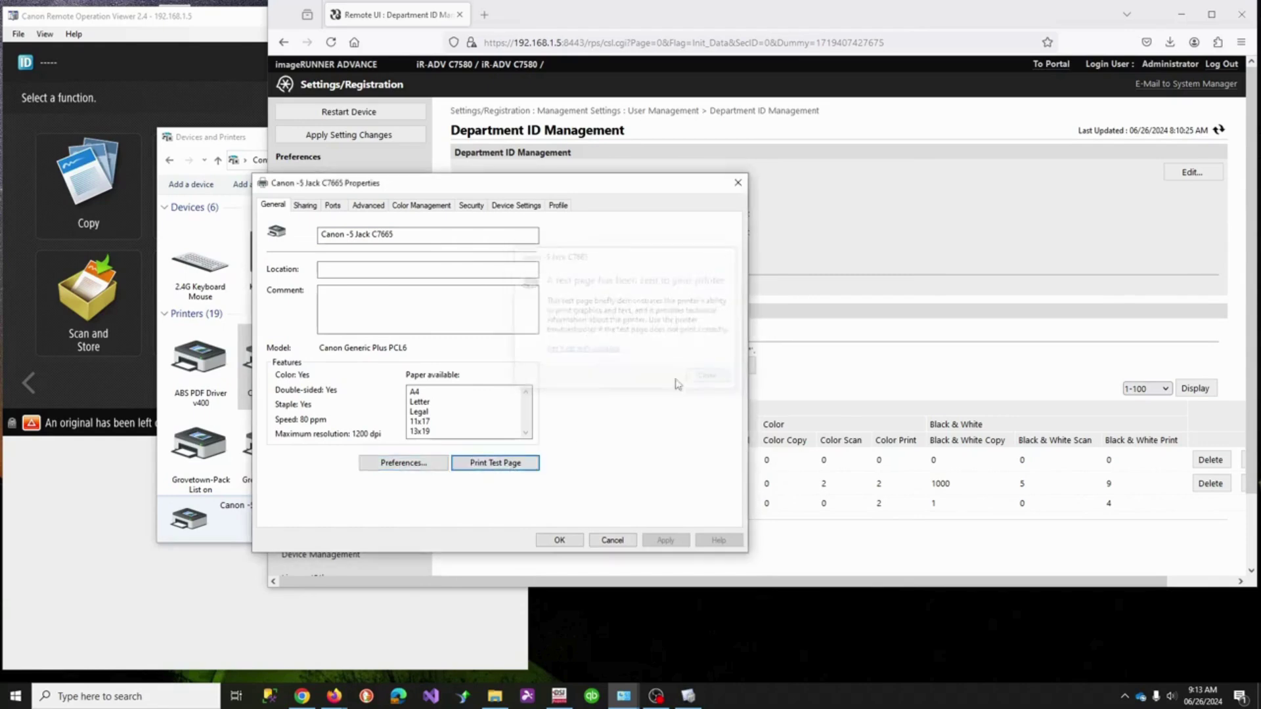
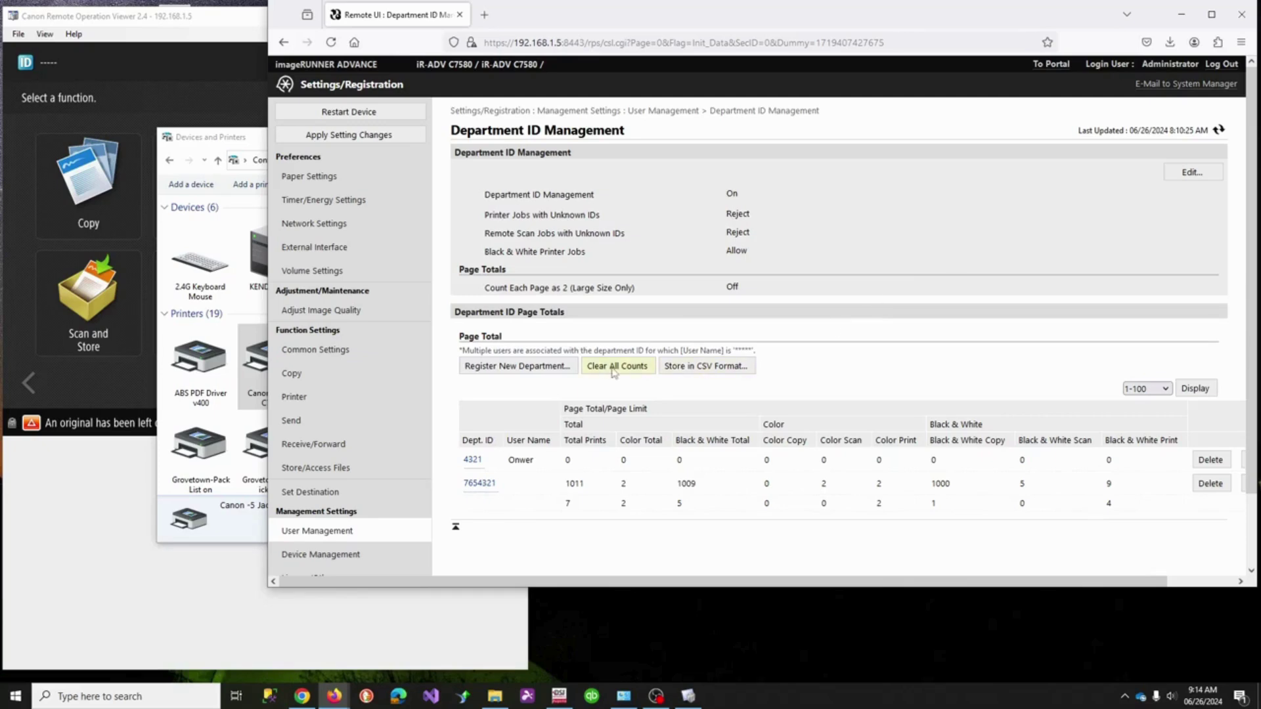
- Go from the Department ID totals to User Management and open the Authentication Management user list
left_click(308, 532)
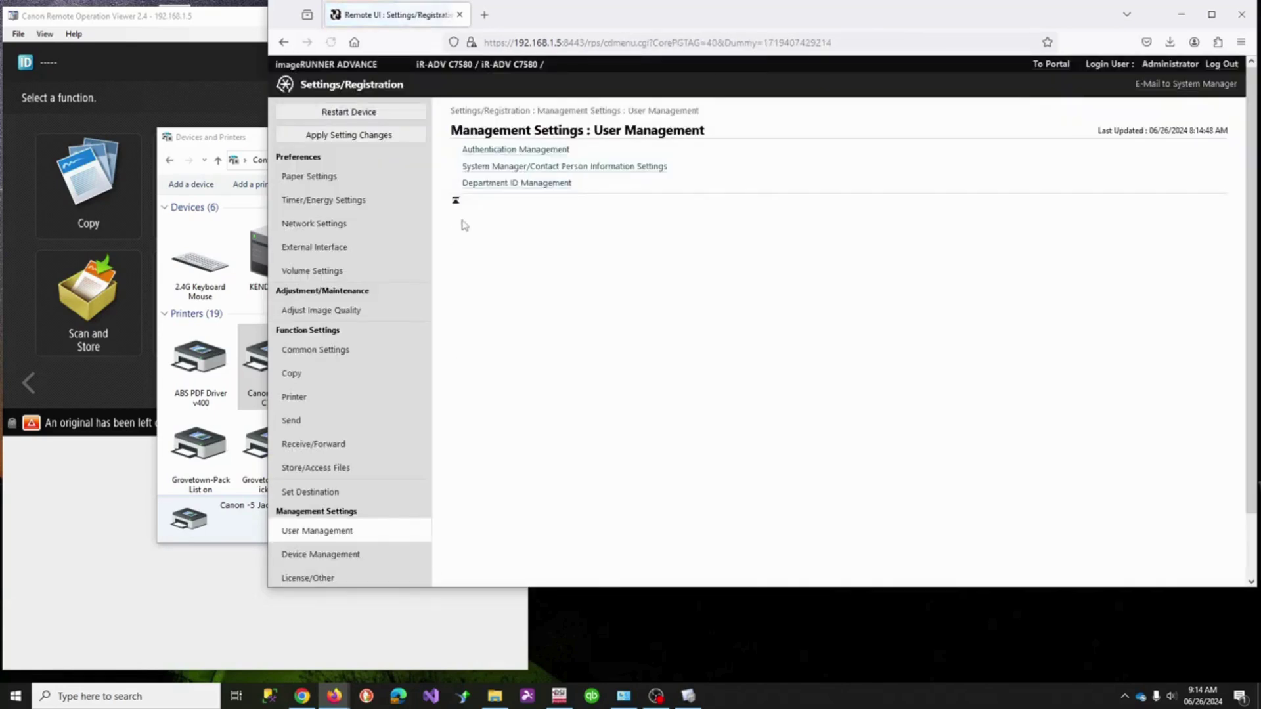
left_click(502, 155)
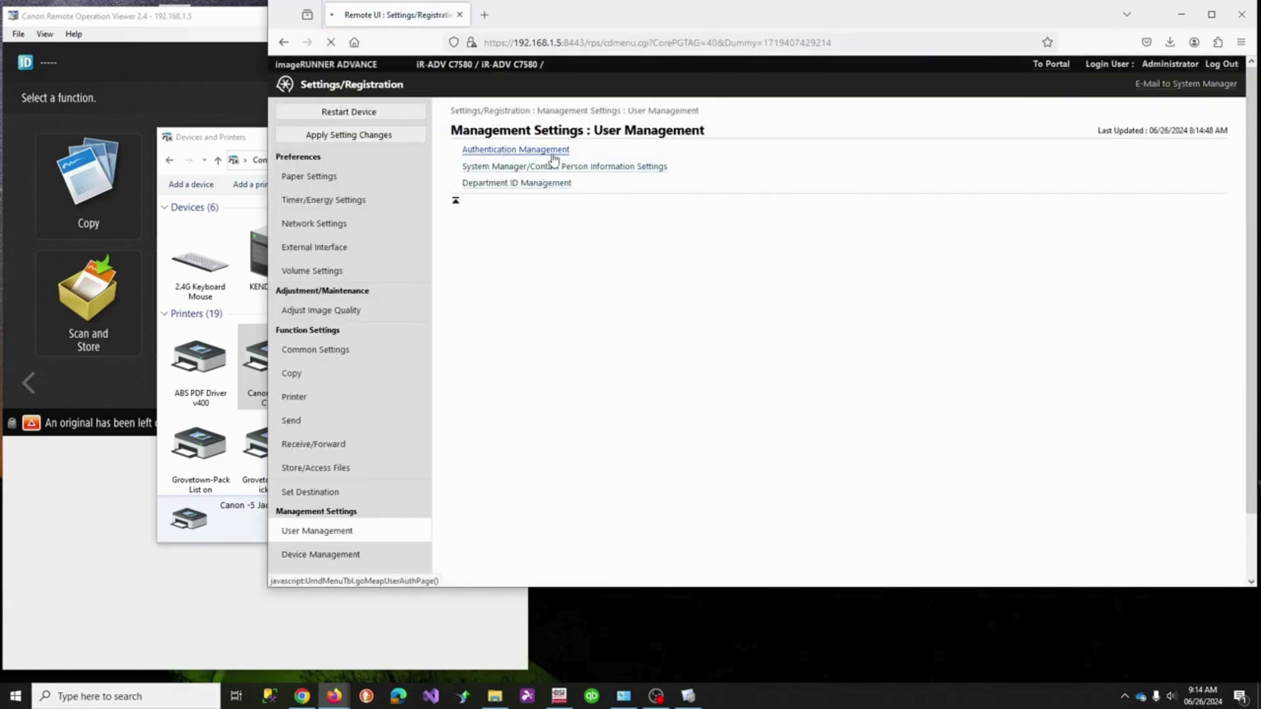